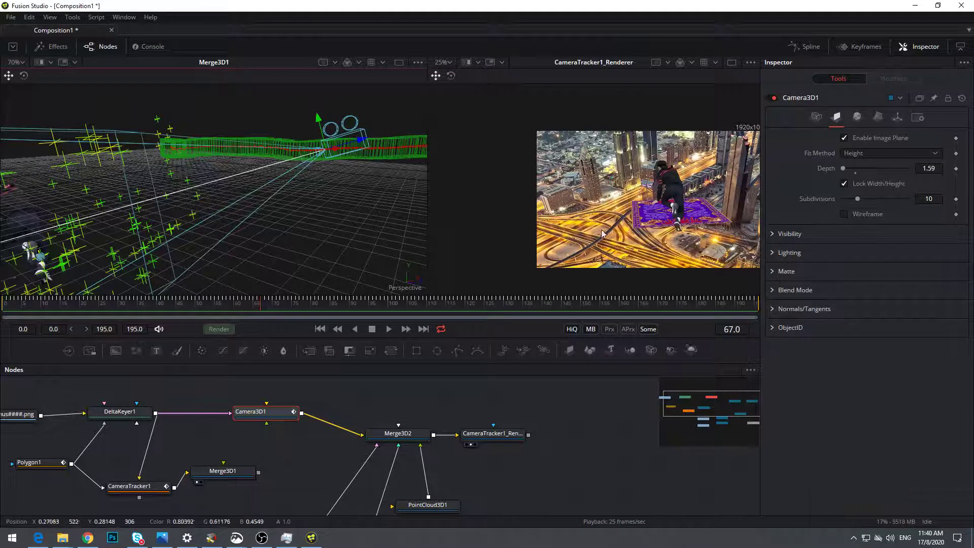
# Scrub back to frame 58, enlarge the Nodes panel and pan across the whole composite tree.
pyautogui.moveTo(602, 233); pyautogui.dragTo(530, 223)
pyautogui.moveTo(80, 311); pyautogui.dragTo(125, 311)
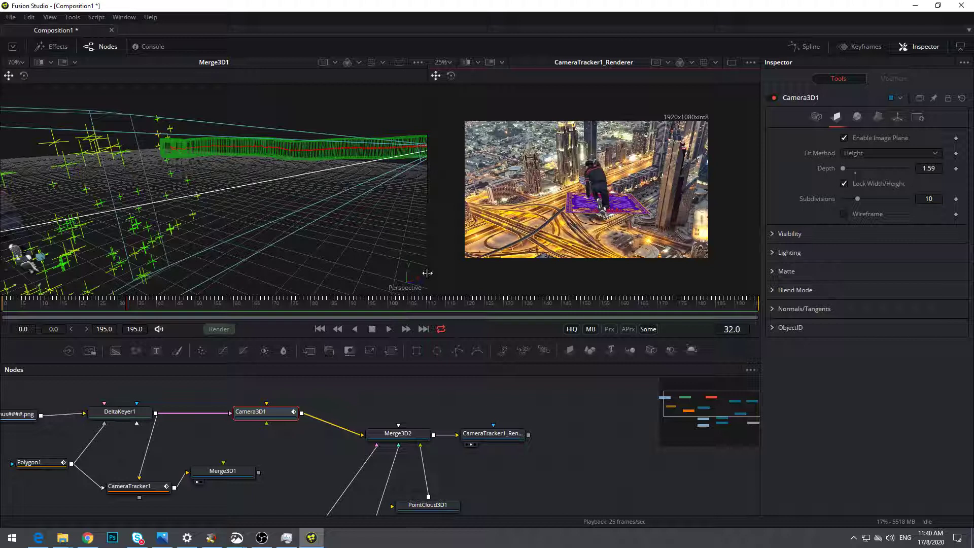
pyautogui.moveTo(428, 273); pyautogui.dragTo(373, 273)
pyautogui.moveTo(335, 361); pyautogui.dragTo(335, 297)
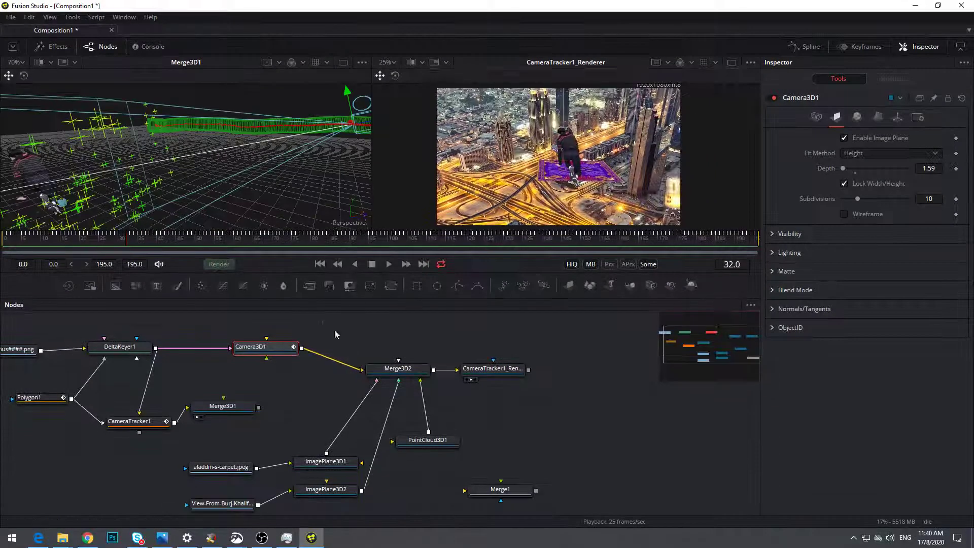
pyautogui.moveTo(335, 334); pyautogui.dragTo(439, 348)
pyautogui.moveTo(406, 410); pyautogui.dragTo(422, 389)
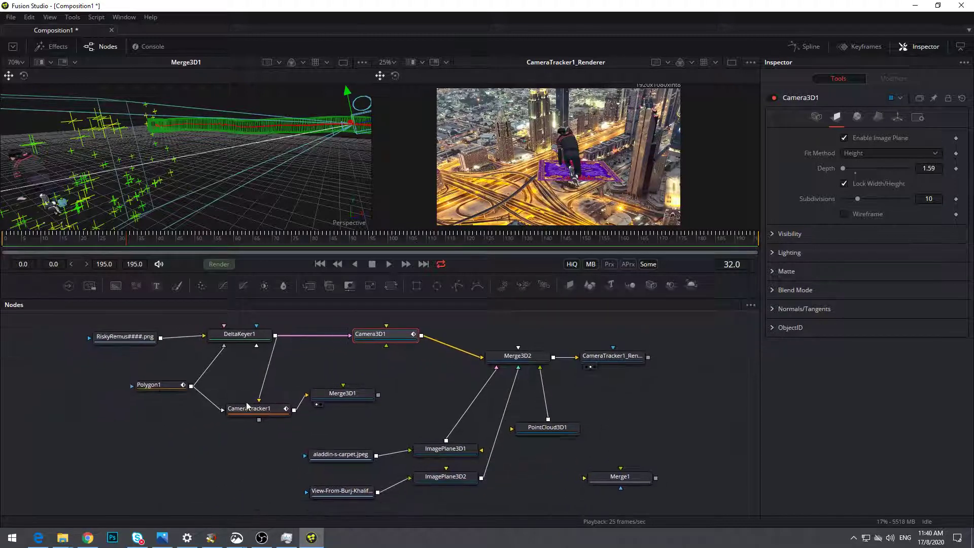
# Delete DeltaKeyer1 and wire the RiskyRemus footage directly into CameraTracker1, with Polygon1 moved beside it.
pyautogui.click(242, 339)
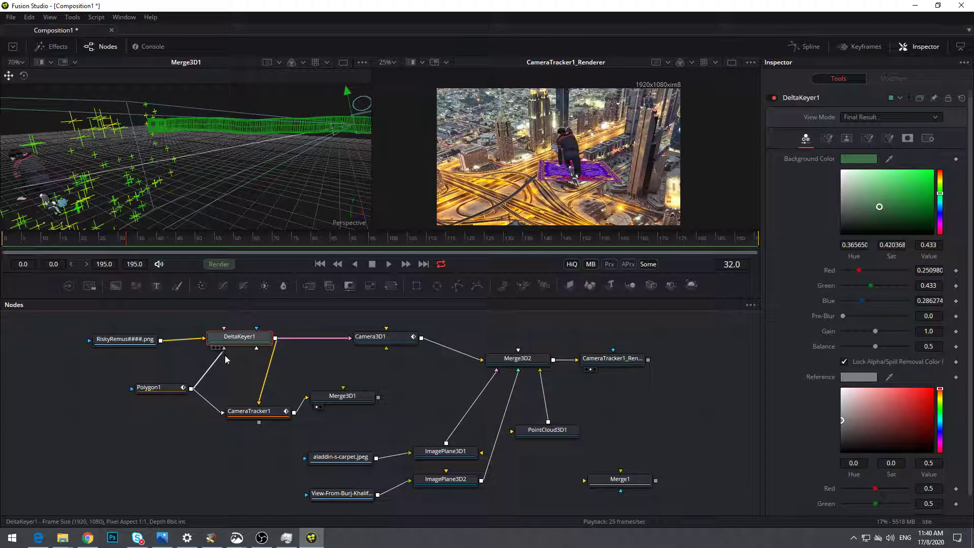
pyautogui.press('Delete')
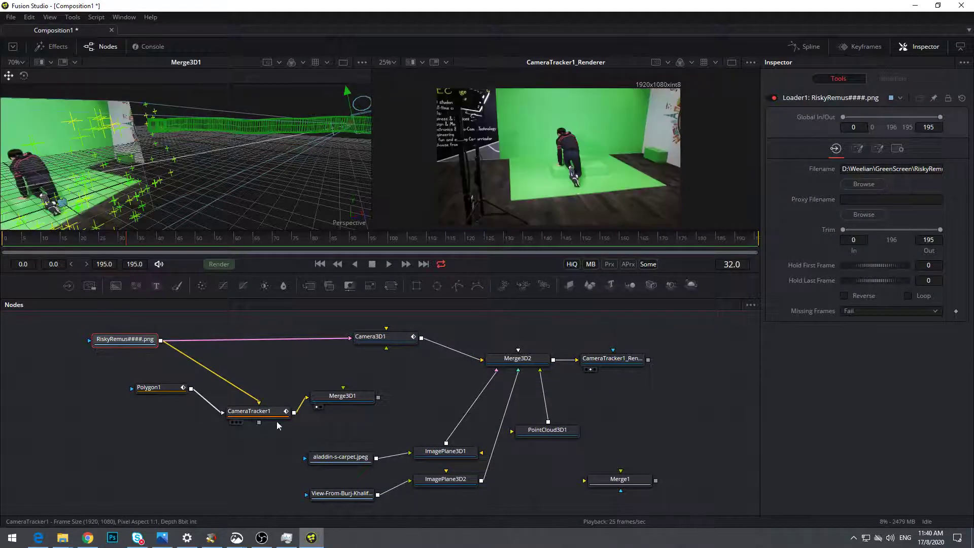
pyautogui.click(246, 404)
pyautogui.click(343, 396)
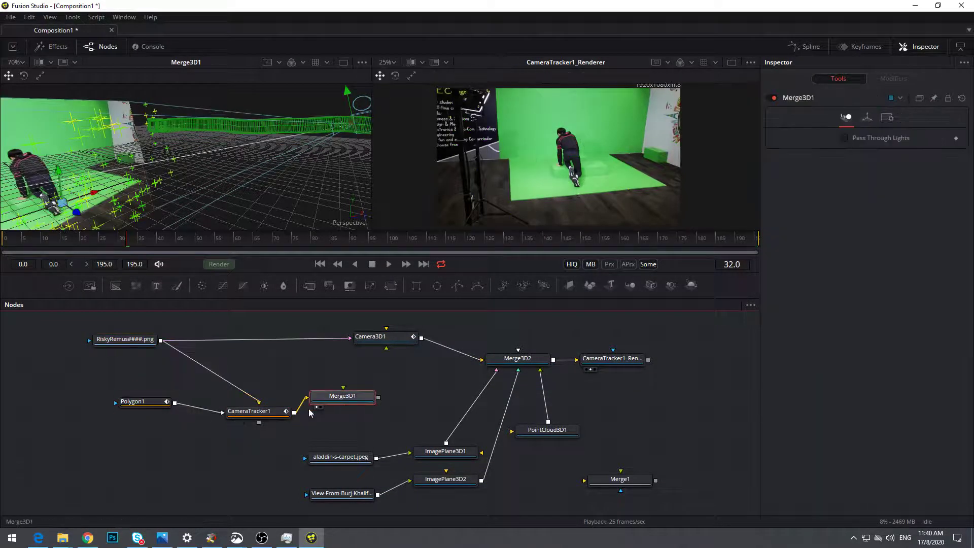
pyautogui.moveTo(257, 400)
pyautogui.mouseDown()
pyautogui.moveTo(234, 385)
pyautogui.moveTo(258, 403)
pyautogui.mouseUp()
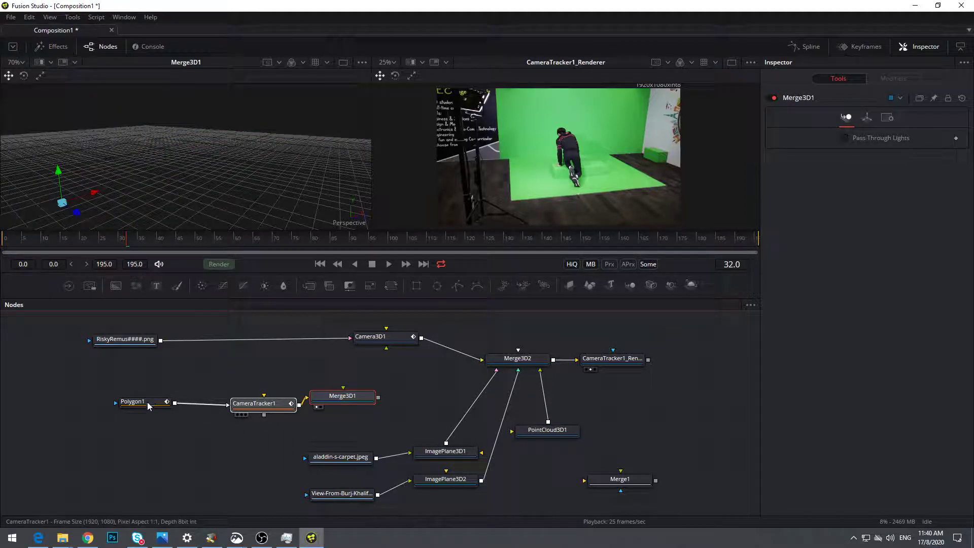
pyautogui.moveTo(148, 405); pyautogui.dragTo(245, 371)
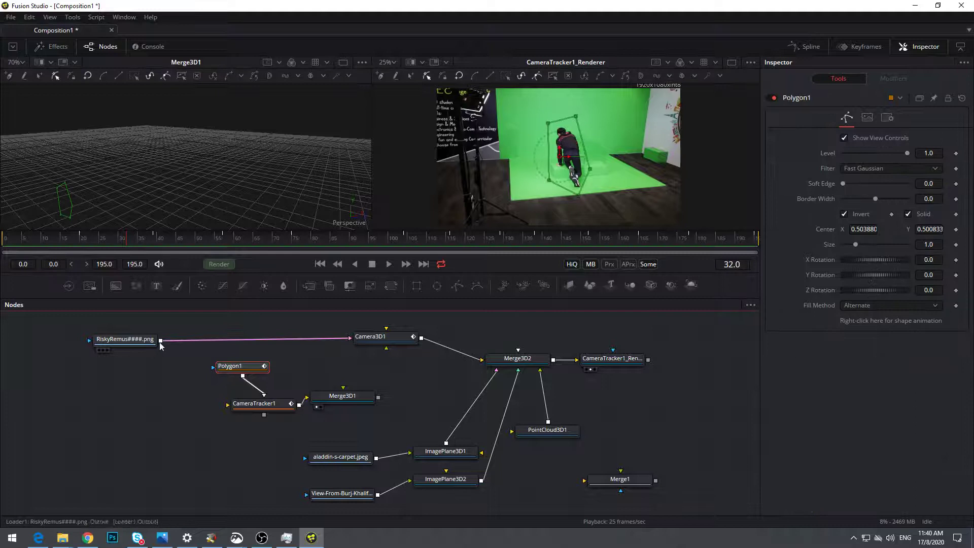
pyautogui.moveTo(160, 339); pyautogui.dragTo(245, 413)
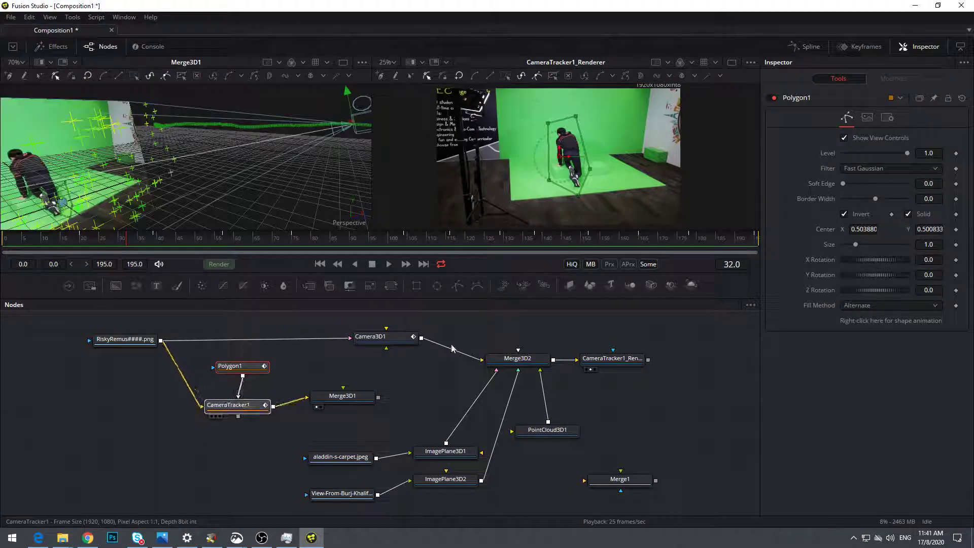
# Delete Camera3D1, Merge3D2, CameraTracker1_Renderer, PointCloud3D1, Merge1 and the four image nodes.
pyautogui.click(357, 406)
pyautogui.hscroll(3, 452, 421)
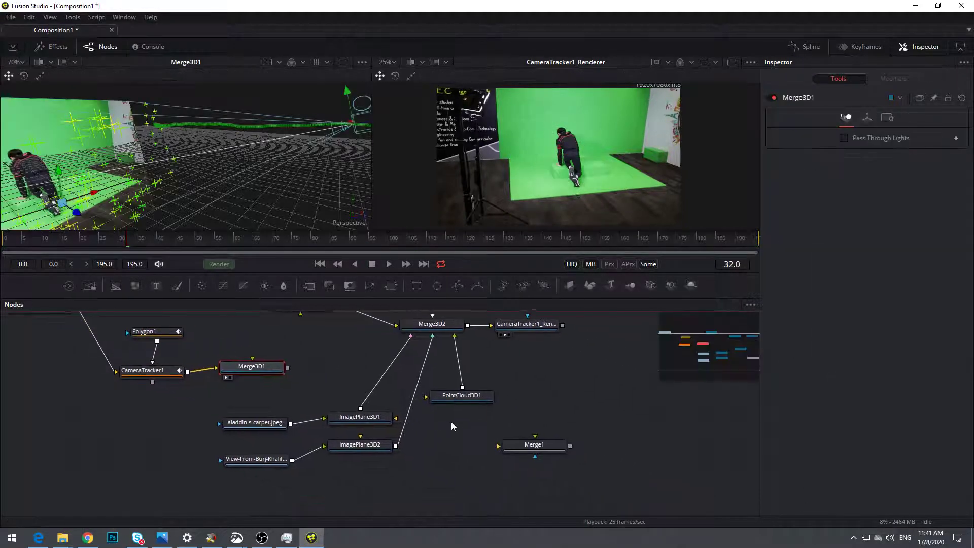
pyautogui.scroll(2, 321, 390)
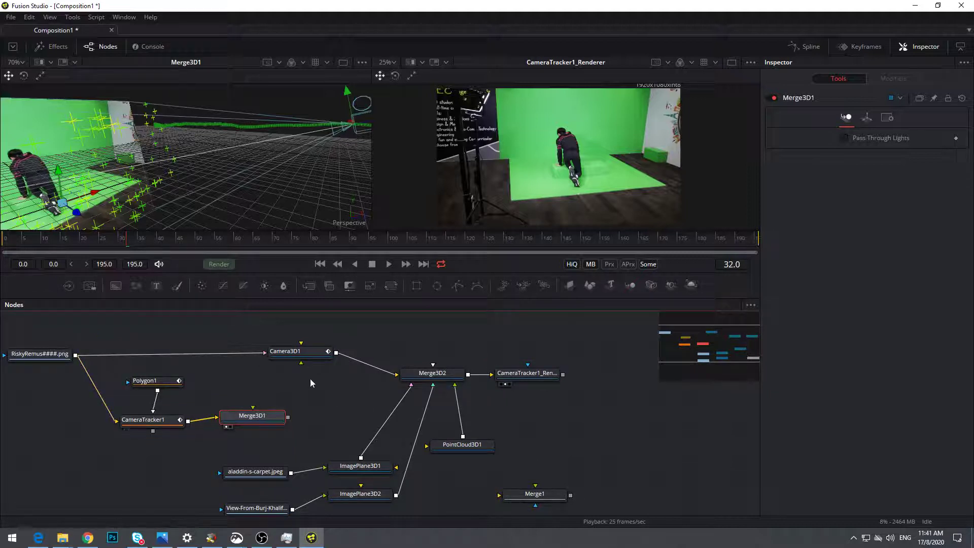
pyautogui.moveTo(305, 327); pyautogui.dragTo(609, 413)
pyautogui.press('Delete')
pyautogui.moveTo(409, 402); pyautogui.dragTo(619, 508)
pyautogui.press('Delete')
pyautogui.moveTo(216, 450); pyautogui.dragTo(430, 515)
pyautogui.press('Delete')
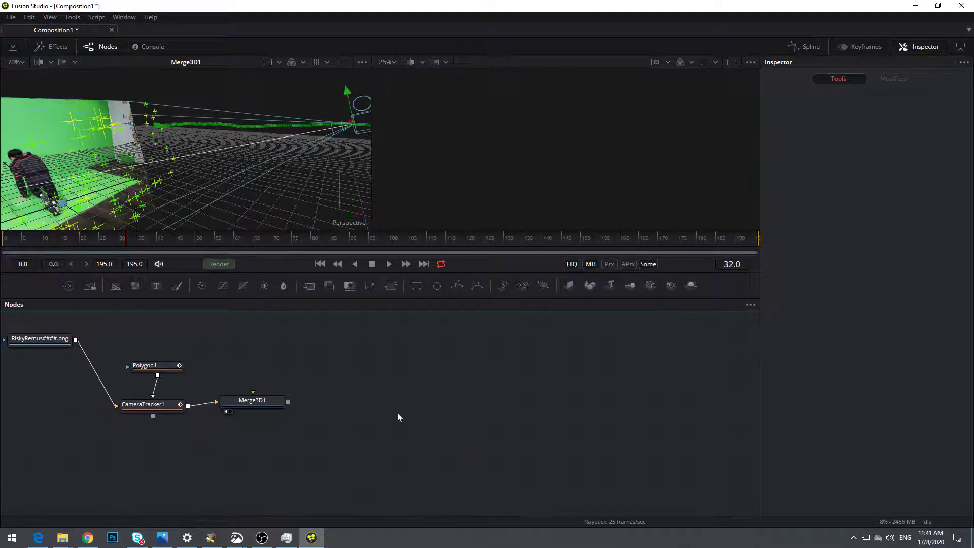
# Line up the RiskyRemus loader, Polygon1, CameraTracker1 and Merge3D1 in a tidy row.
pyautogui.moveTo(398, 415); pyautogui.dragTo(651, 442)
pyautogui.moveTo(289, 364); pyautogui.dragTo(280, 427)
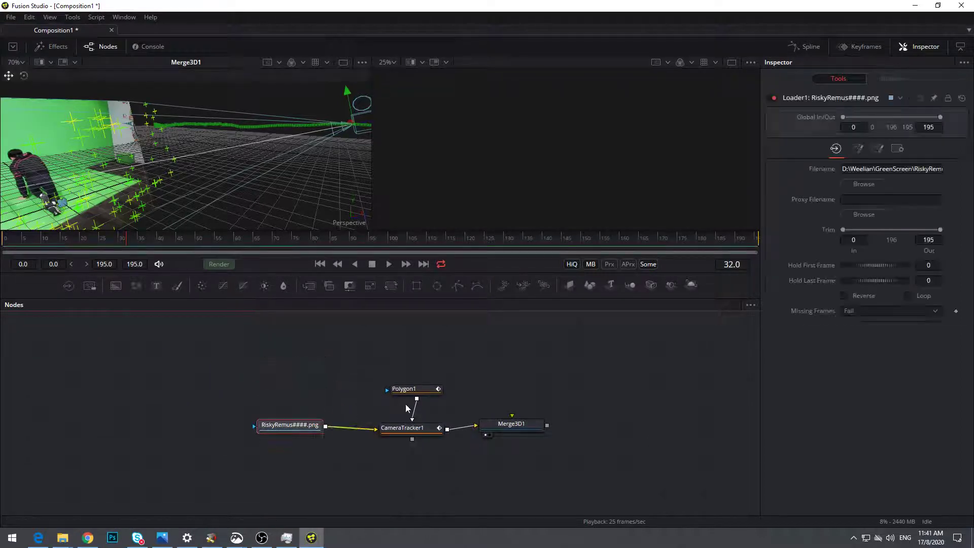
pyautogui.moveTo(415, 395); pyautogui.dragTo(404, 396)
pyautogui.moveTo(523, 426); pyautogui.dragTo(525, 431)
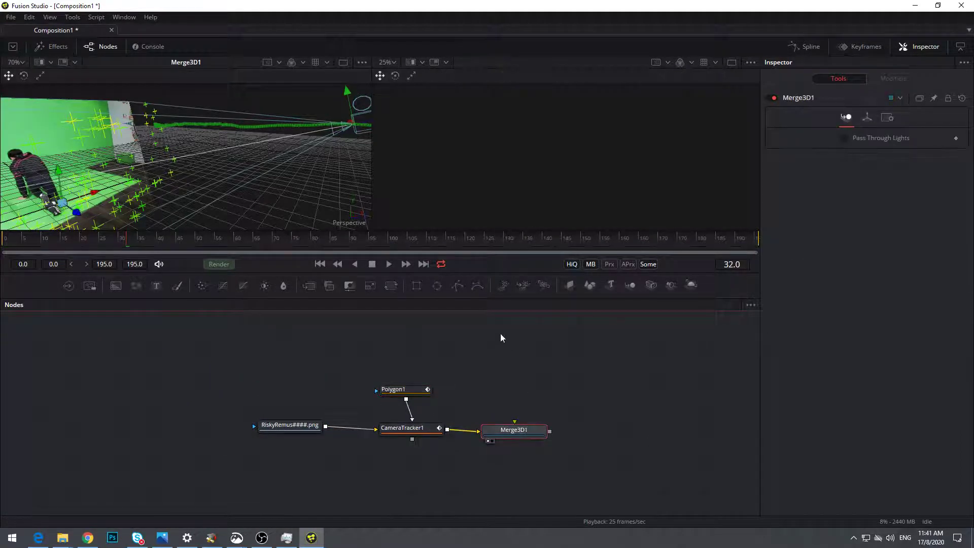
# Show Merge3D1's 3D scene in the second viewer and inspect the point cloud and camera.
pyautogui.moveTo(426, 427); pyautogui.dragTo(582, 232)
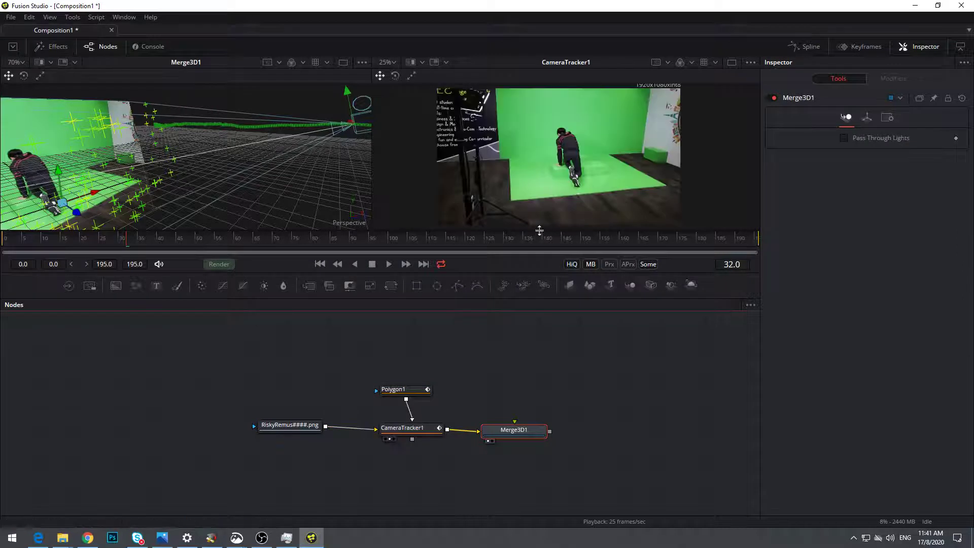
pyautogui.moveTo(516, 436); pyautogui.dragTo(542, 226)
pyautogui.scroll(-5, 640, 197)
pyautogui.scroll(3, 652, 187)
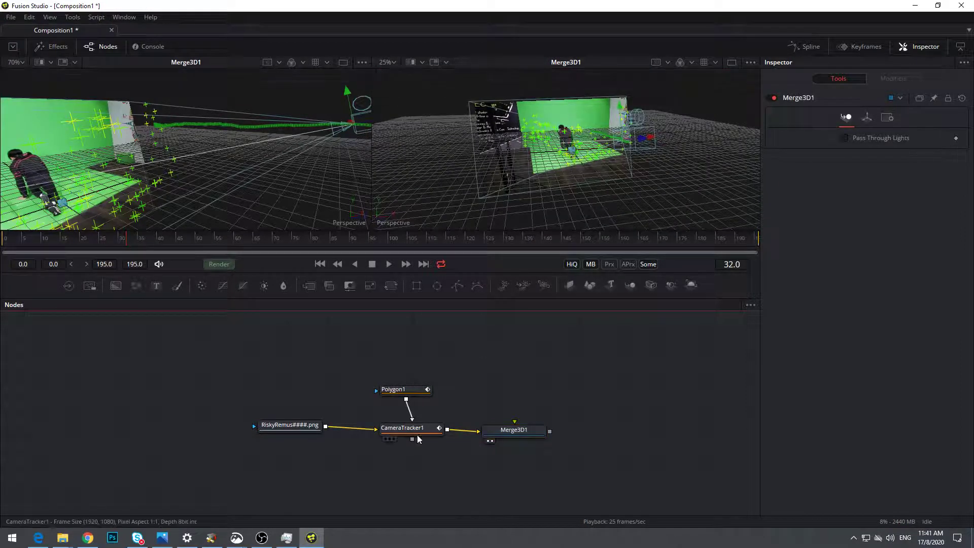
# Export CameraTracker1's solved camera from its Export tab as new 3D nodes.
pyautogui.click(402, 428)
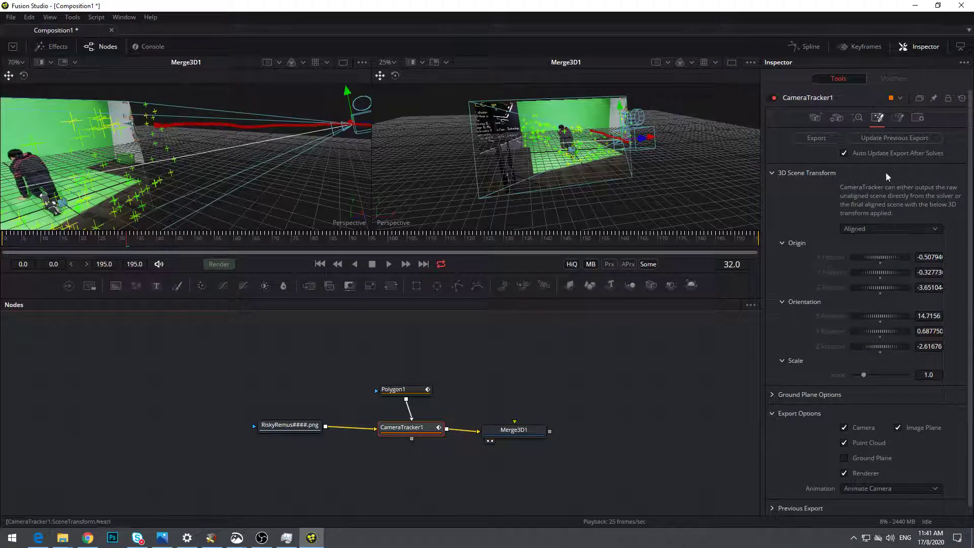
pyautogui.scroll(-1, 903, 436)
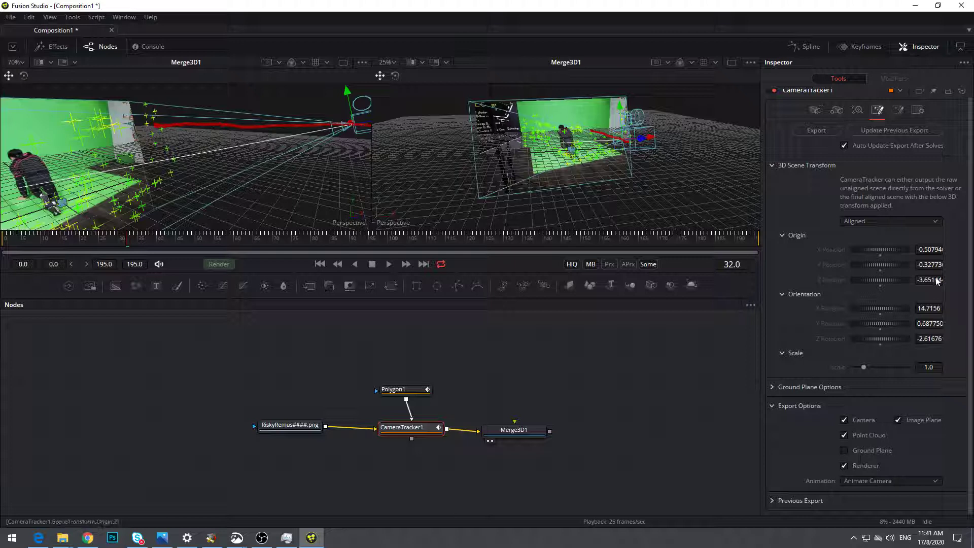
pyautogui.click(815, 132)
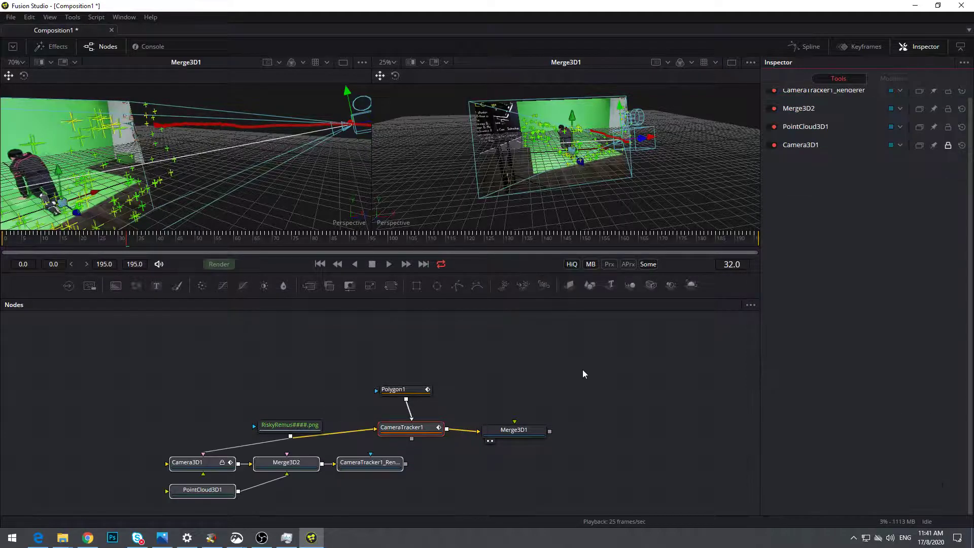
# Arrange the exported nodes below the tracker, with PointCloud3D1 beneath Merge3D2, and widen the 3D viewer.
pyautogui.moveTo(332, 399); pyautogui.dragTo(544, 444)
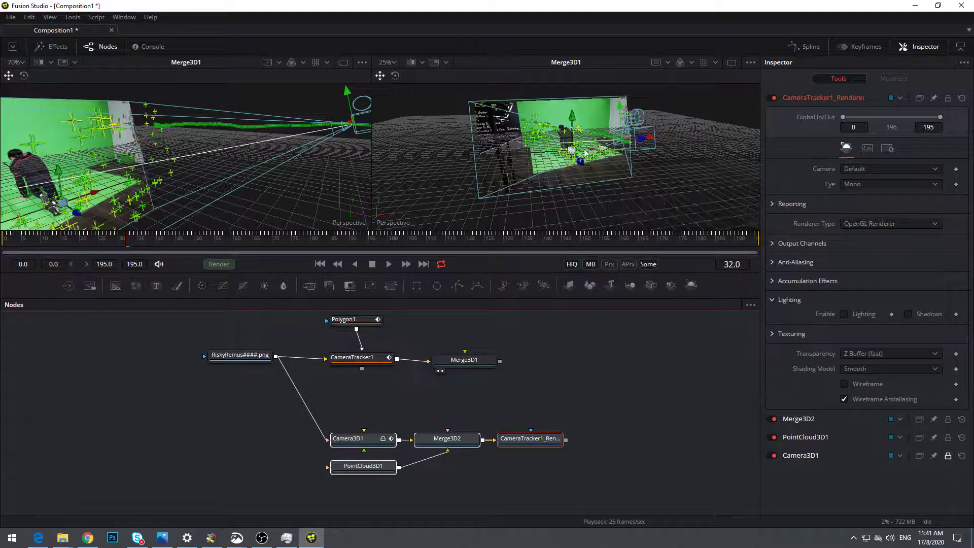
pyautogui.moveTo(572, 152)
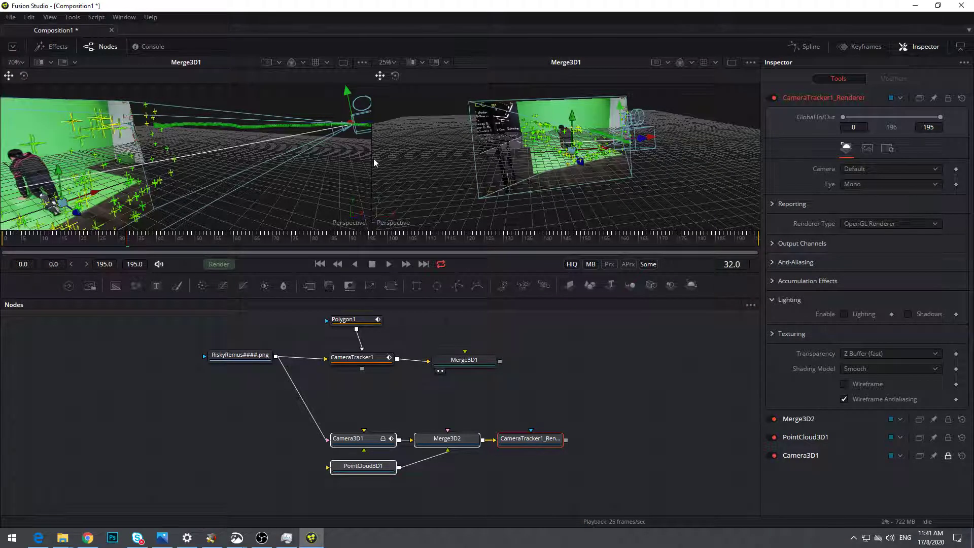
pyautogui.moveTo(371, 156); pyautogui.dragTo(322, 155)
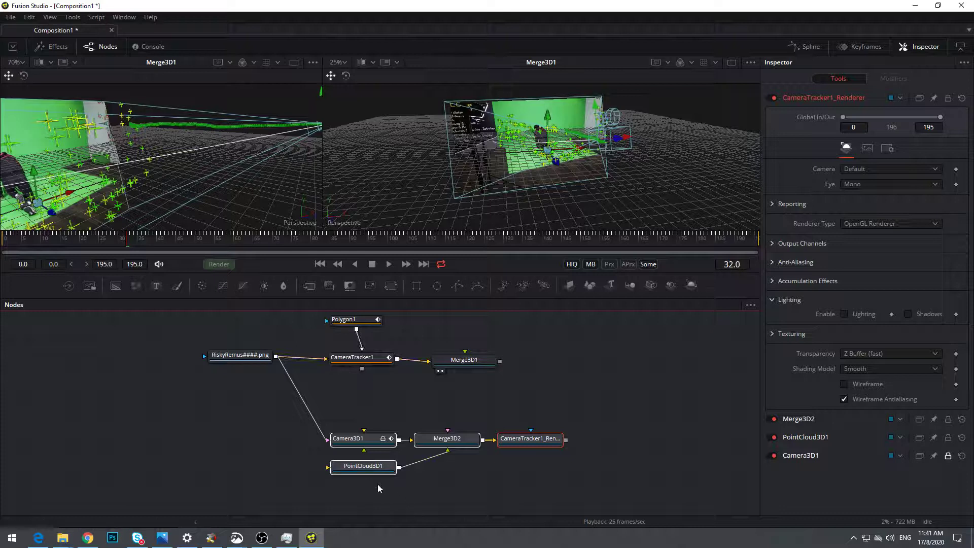
pyautogui.moveTo(375, 471); pyautogui.dragTo(463, 491)
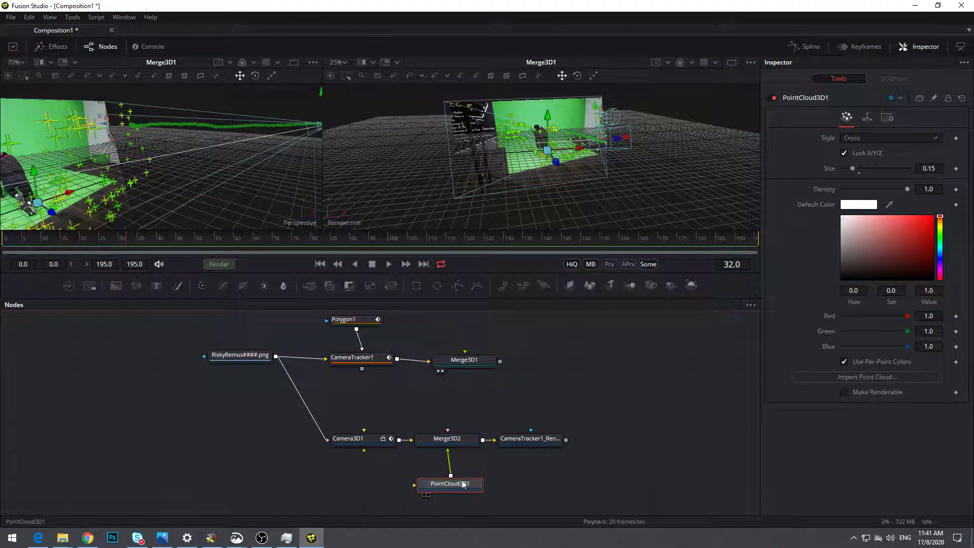
# Show Merge3D2 in the second viewer through Camera3D1 and scrub forward to check the track.
pyautogui.click(368, 440)
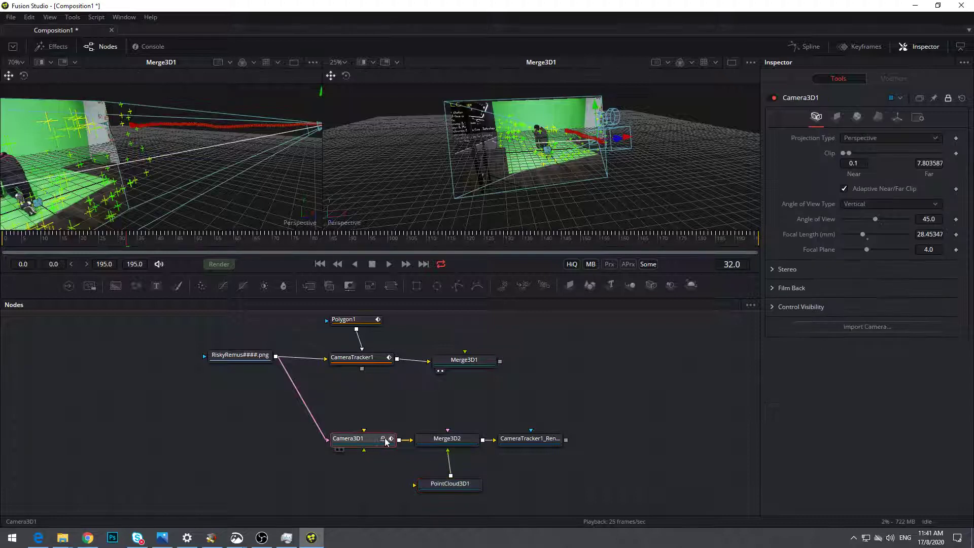
pyautogui.scroll(-3, 510, 388)
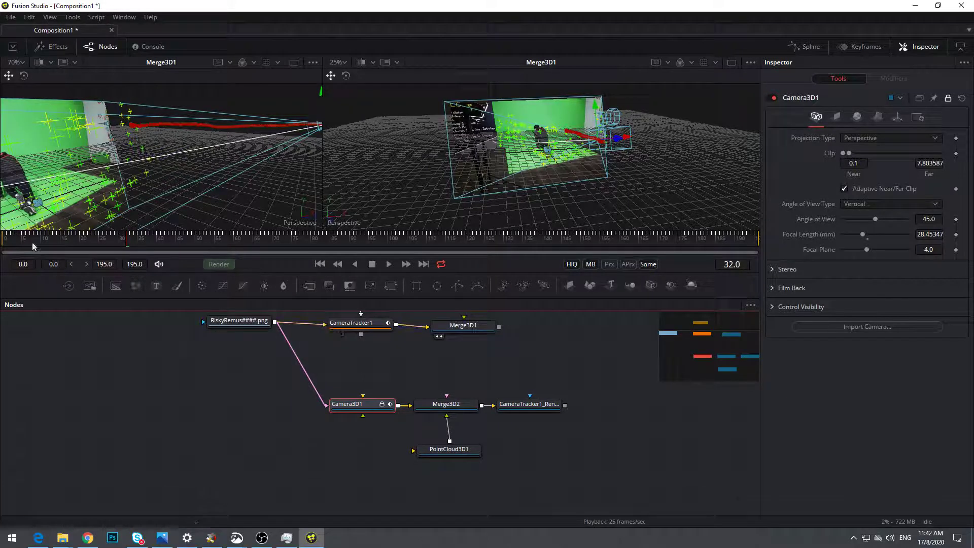
pyautogui.moveTo(447, 404); pyautogui.dragTo(475, 207)
pyautogui.rightClick(345, 223)
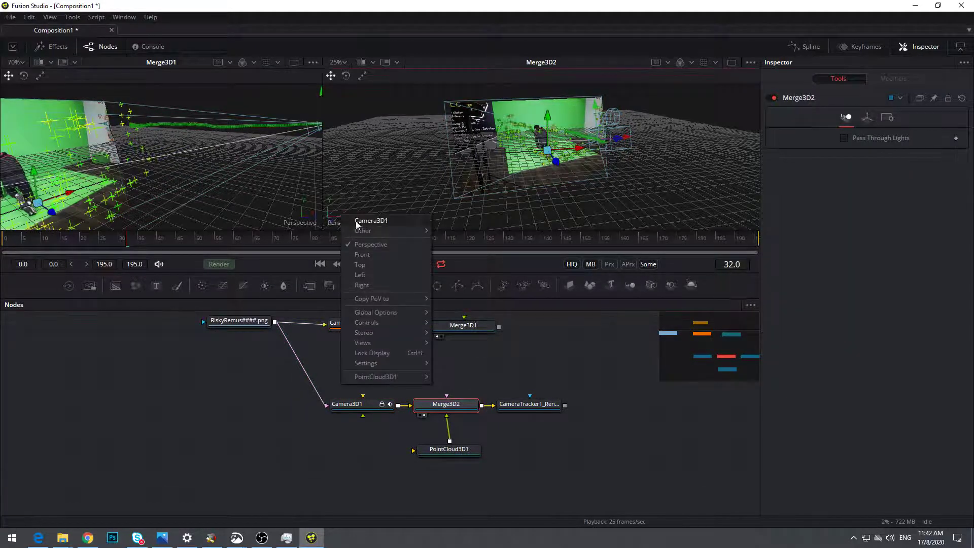
pyautogui.click(358, 225)
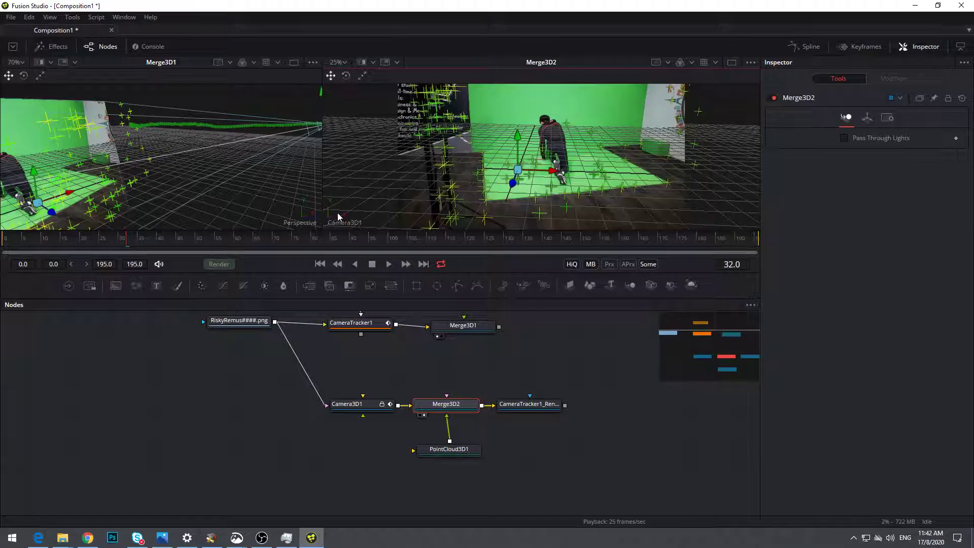
pyautogui.moveTo(42, 242); pyautogui.dragTo(83, 263)
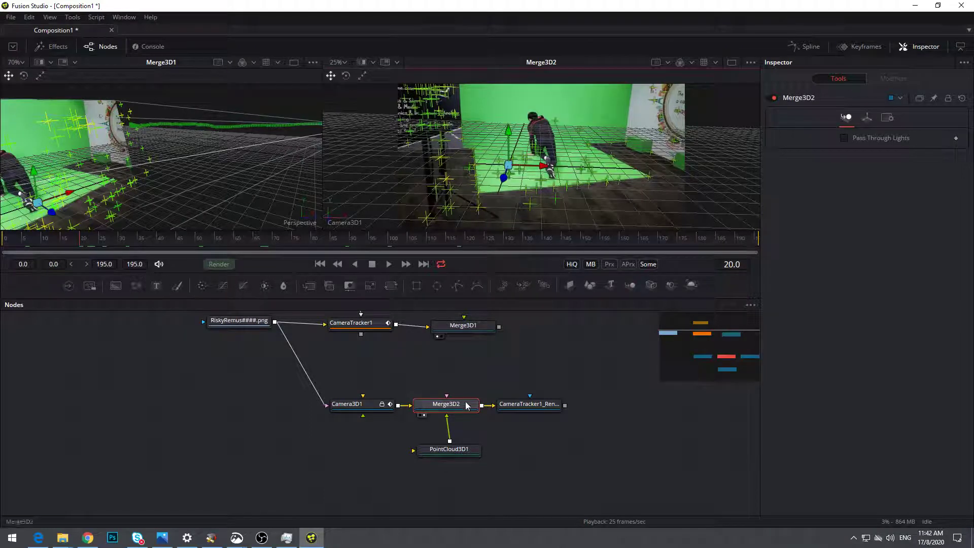
# Set Merge3D2's Transform Rotation Y to -18.3, enlarge the viewers and jump to frame 142.
pyautogui.click(867, 118)
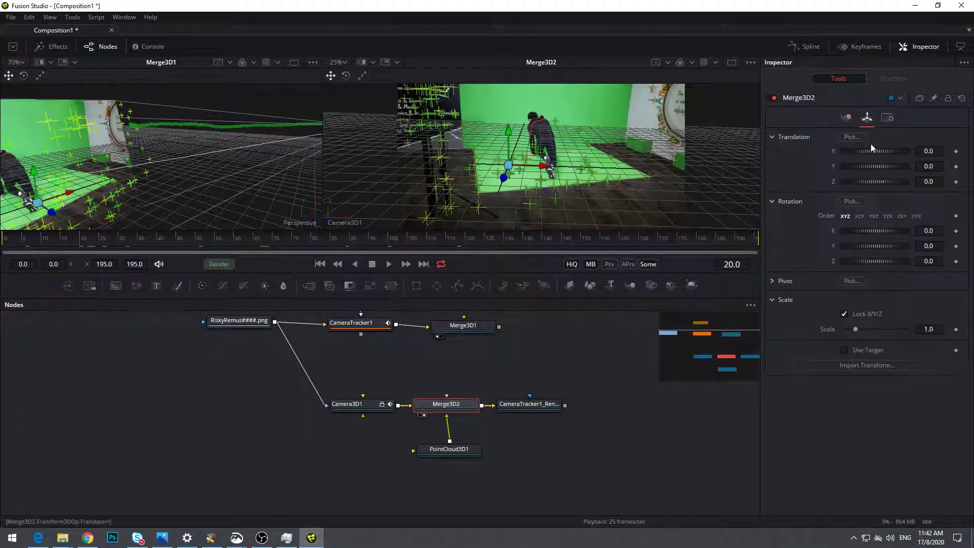
pyautogui.moveTo(880, 247); pyautogui.dragTo(876, 246)
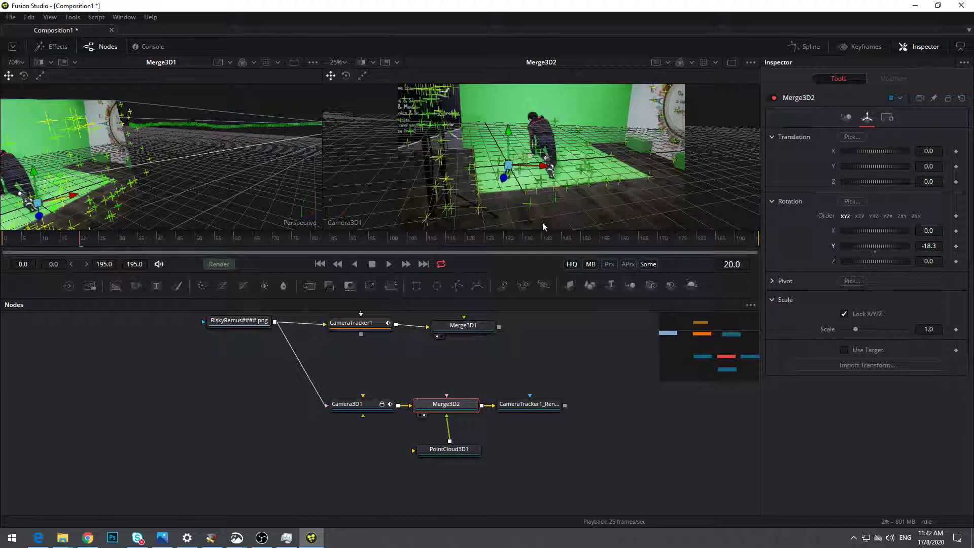
pyautogui.moveTo(361, 231); pyautogui.dragTo(347, 293)
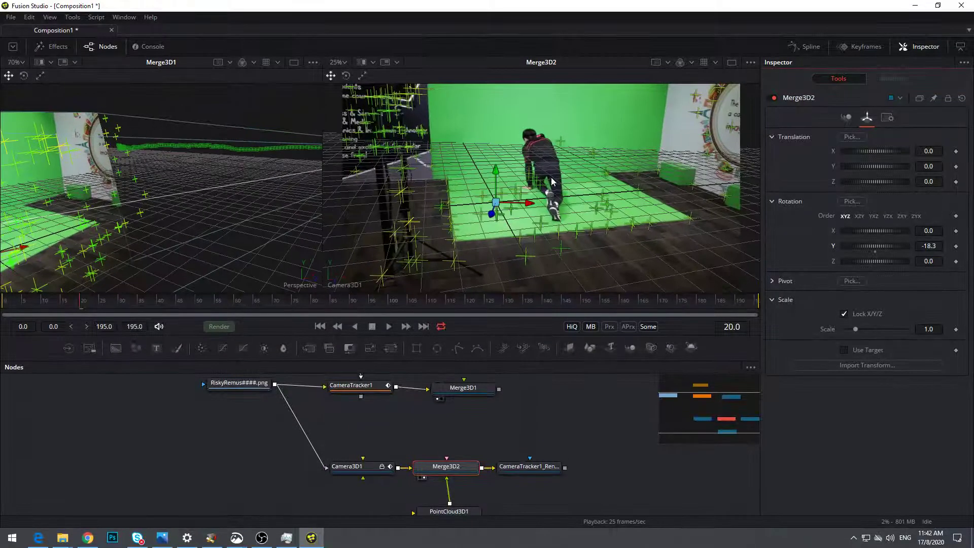
pyautogui.moveTo(495, 301); pyautogui.dragTo(551, 306)
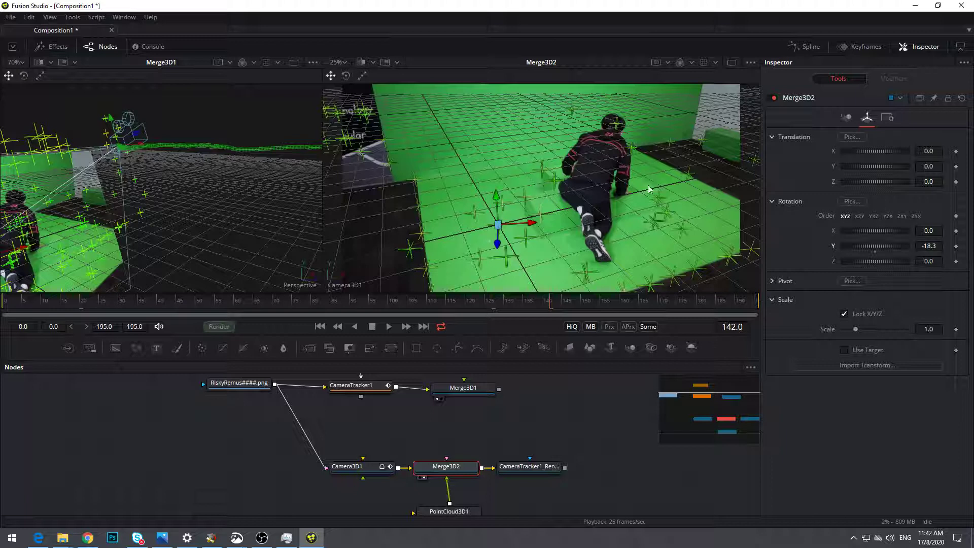
# Create an image plane at a chosen floor track point via PointCloud3D1's Create ImagePlane.
pyautogui.click(525, 199)
pyautogui.rightClick(526, 200)
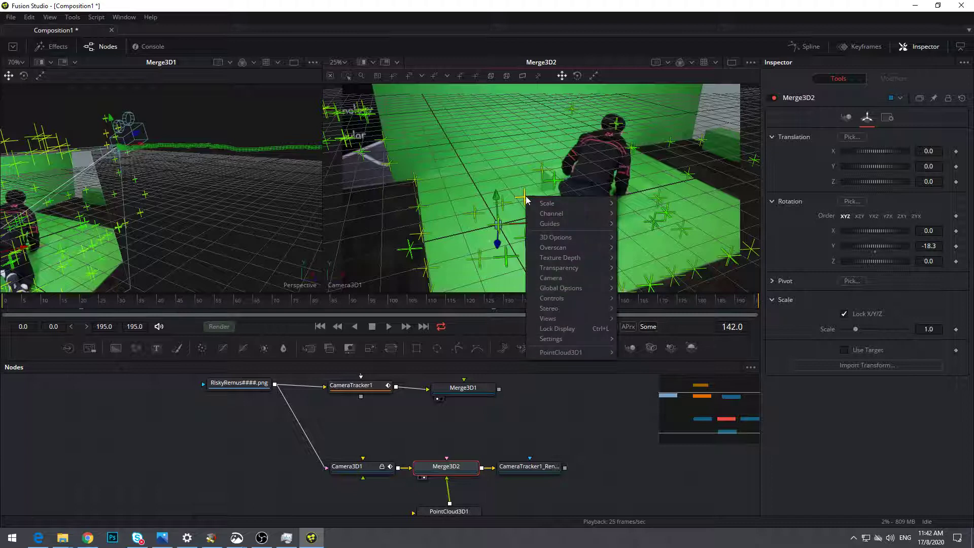
pyautogui.moveTo(561, 352)
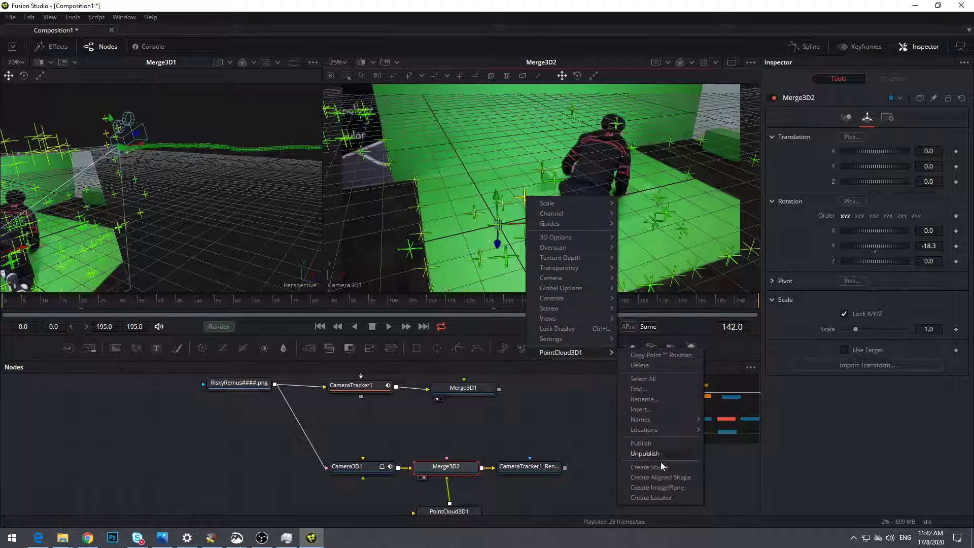
pyautogui.click(673, 488)
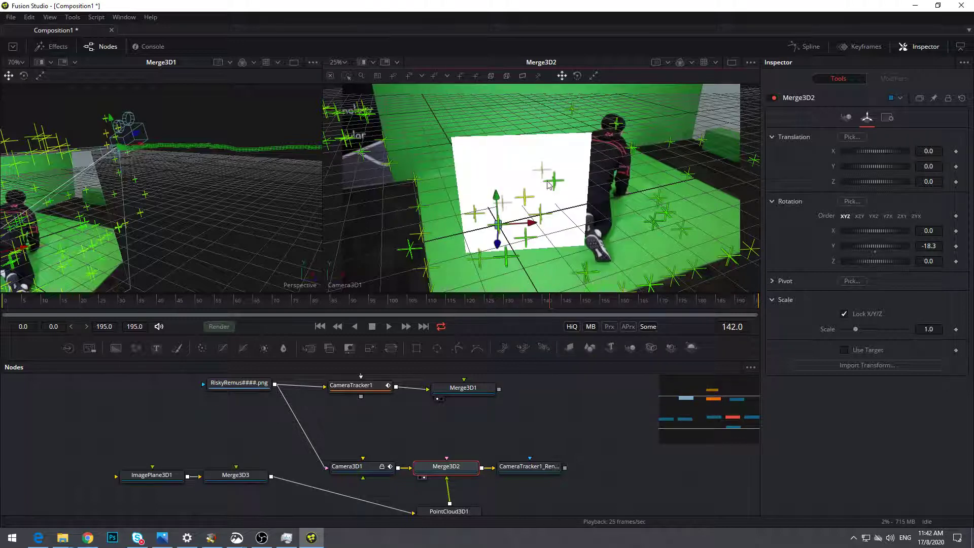
# Delete the extra Merge3D3 and connect ImagePlane3D1 straight into Merge3D2.
pyautogui.moveTo(263, 415); pyautogui.dragTo(238, 357)
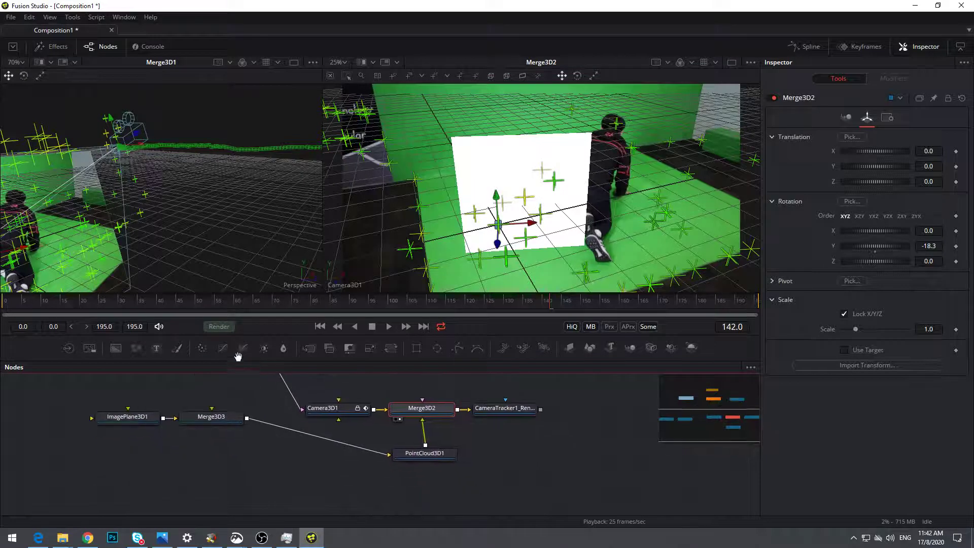
pyautogui.moveTo(92, 392); pyautogui.dragTo(342, 471)
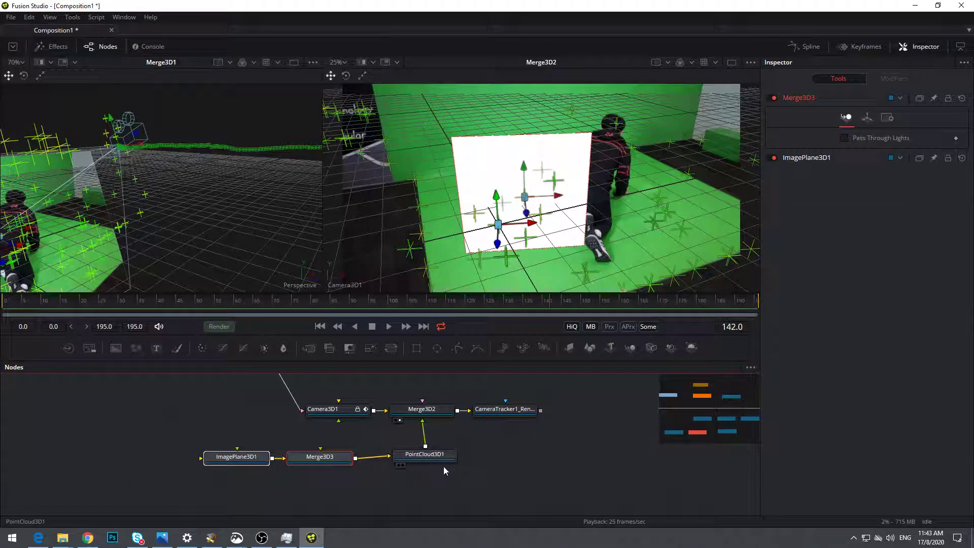
pyautogui.moveTo(294, 462); pyautogui.dragTo(287, 463)
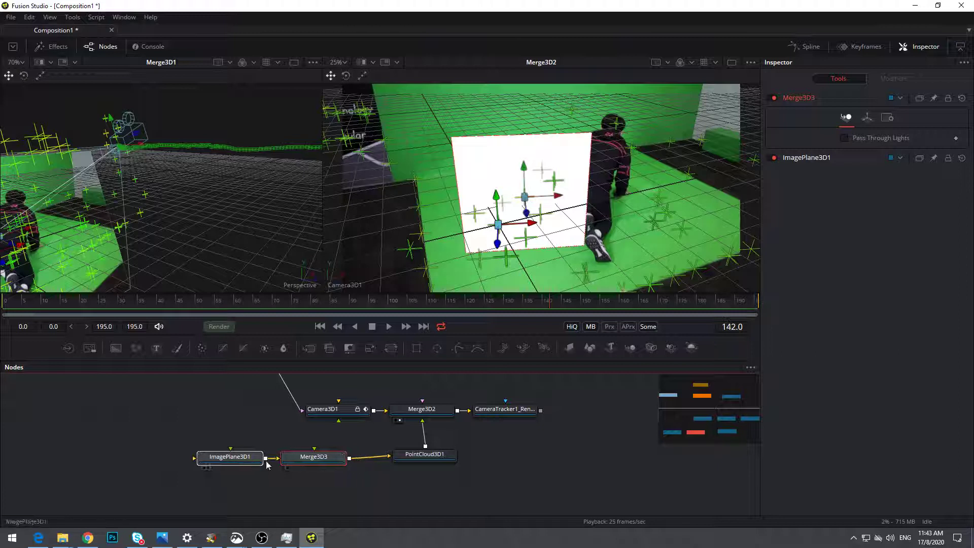
pyautogui.click(327, 460)
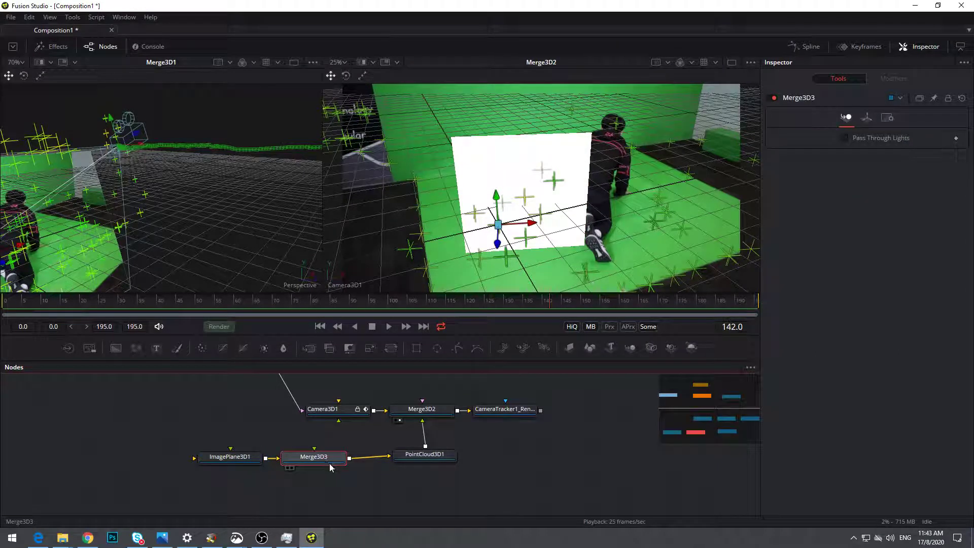
pyautogui.press('Delete')
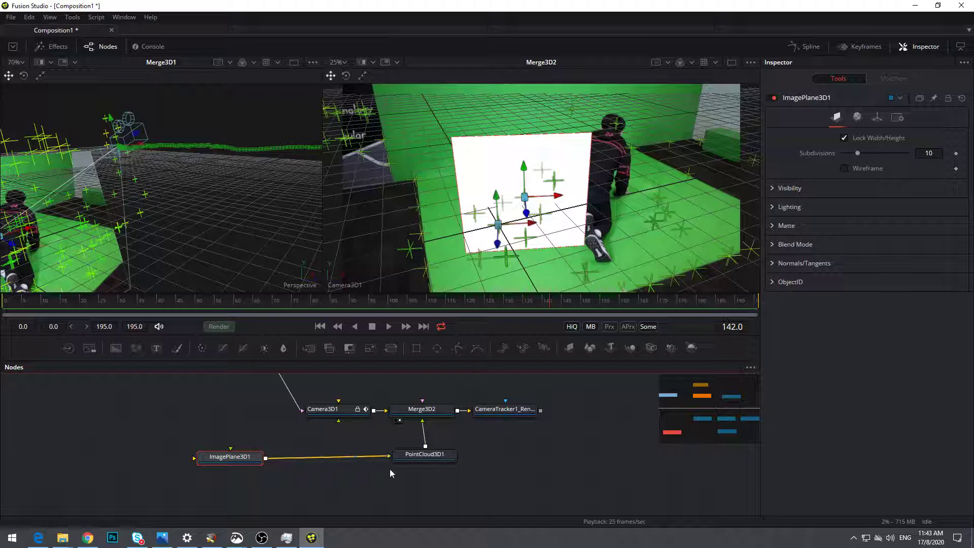
pyautogui.moveTo(390, 457); pyautogui.dragTo(410, 409)
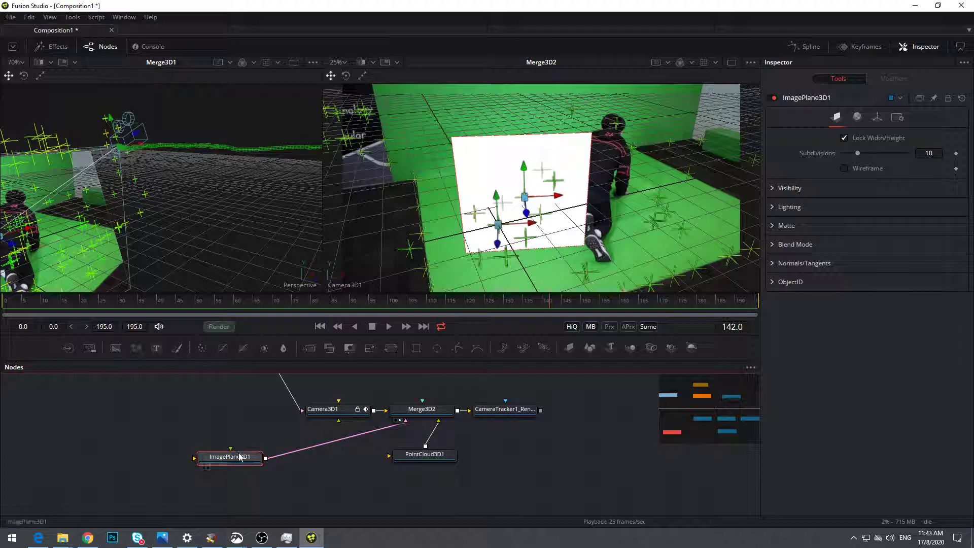
# Add a Loader for aladdin-s-carpet.jpeg and place it left of ImagePlane3D1 as its input.
pyautogui.moveTo(239, 456); pyautogui.dragTo(303, 447)
pyautogui.click(68, 348)
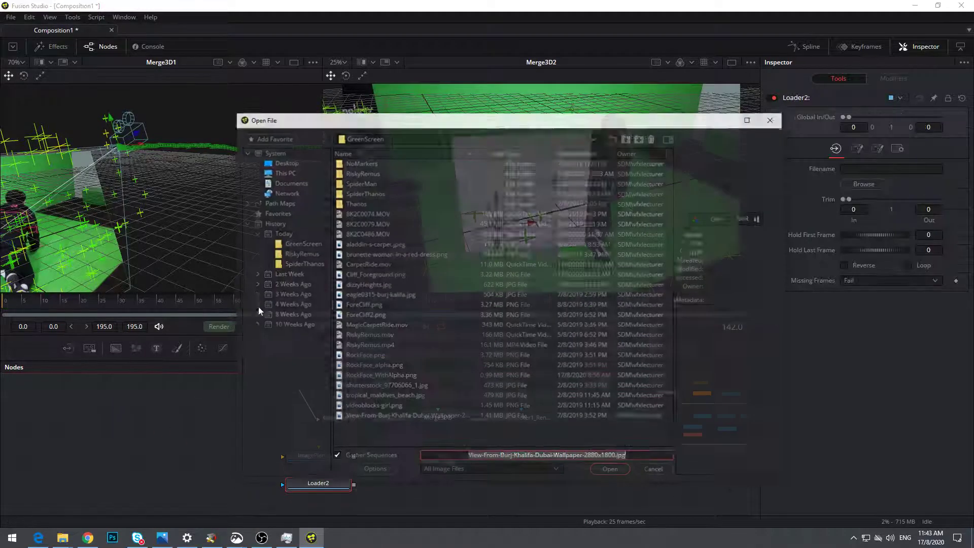
pyautogui.doubleClick(364, 244)
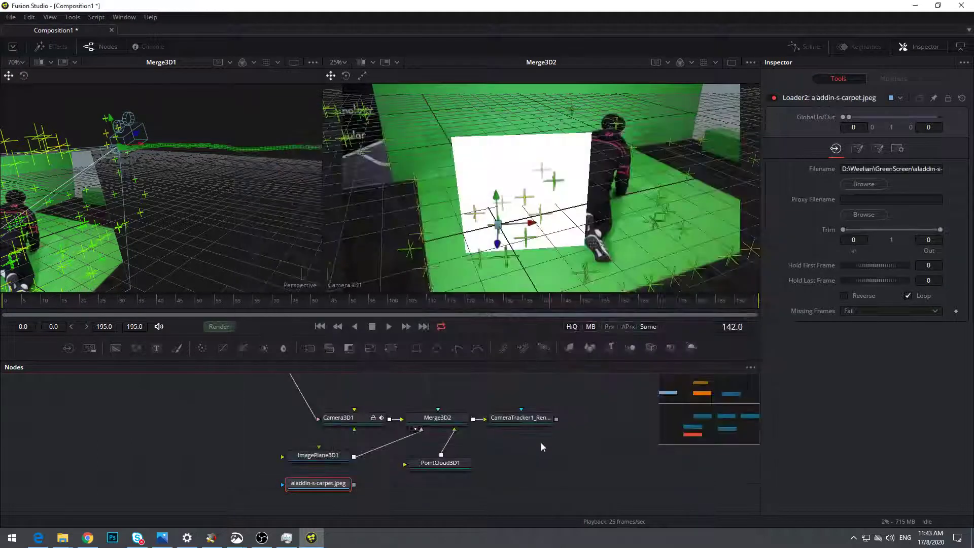
pyautogui.moveTo(335, 488); pyautogui.dragTo(298, 463)
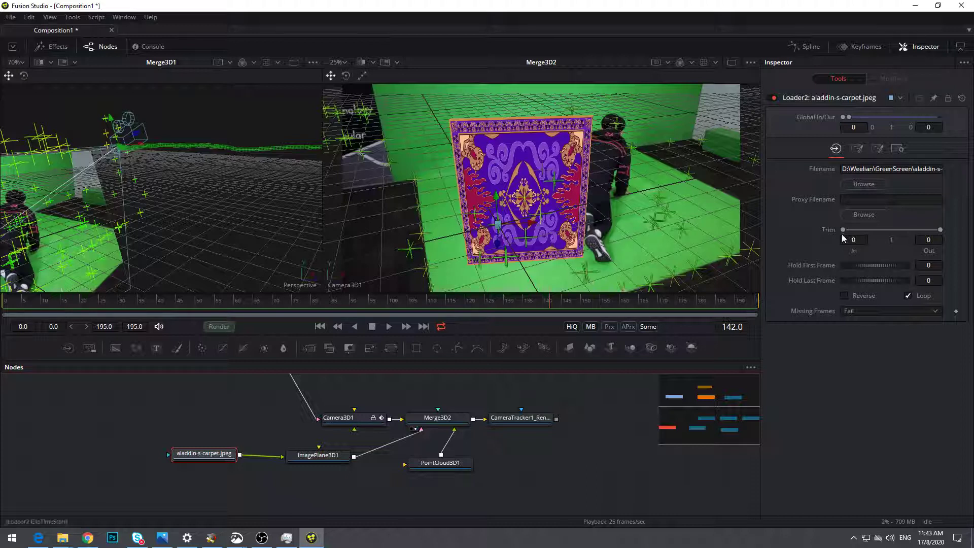
# Lay ImagePlane3D1 flat with Rotation X -90 and begin turning it around Y.
pyautogui.click(318, 461)
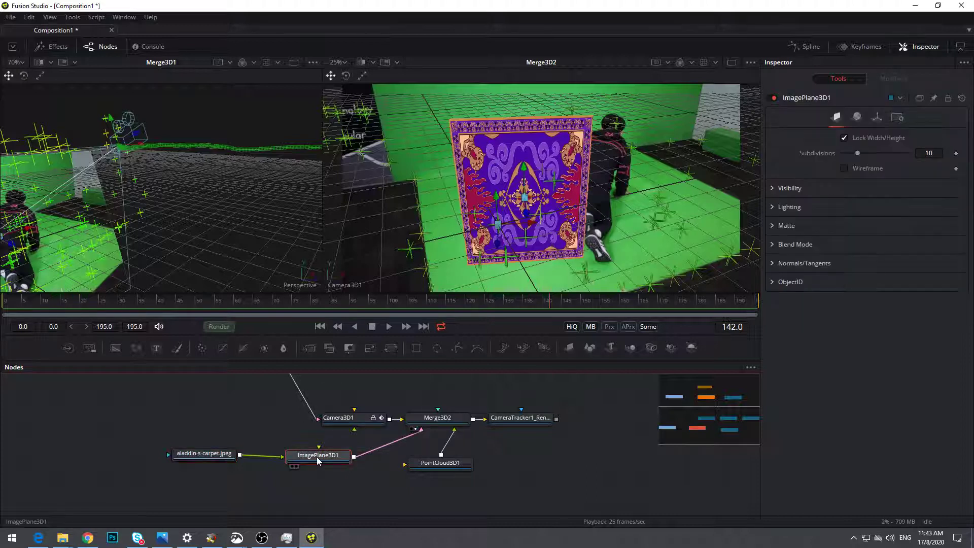
pyautogui.click(878, 120)
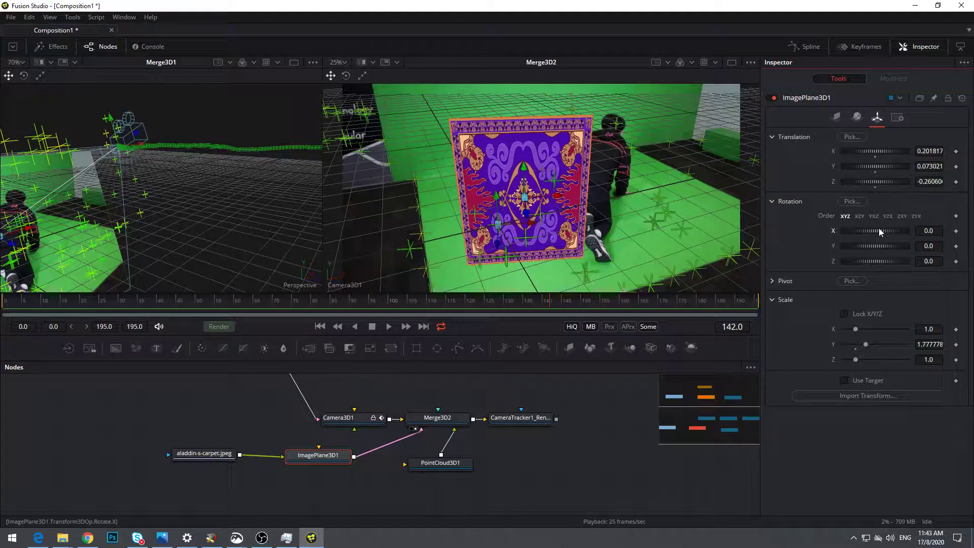
pyautogui.moveTo(879, 227); pyautogui.dragTo(903, 230)
pyautogui.click(928, 231)
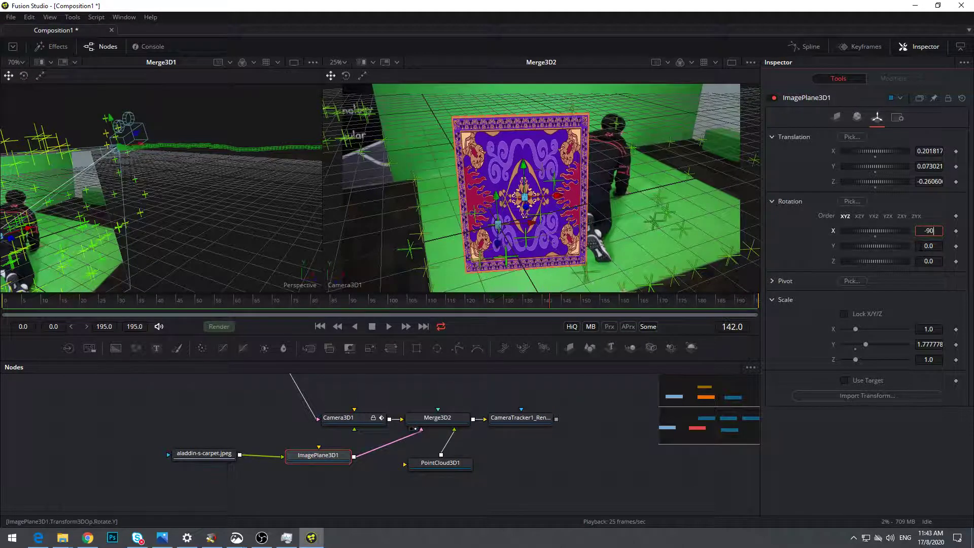
pyautogui.write('-90')
pyautogui.click(929, 246)
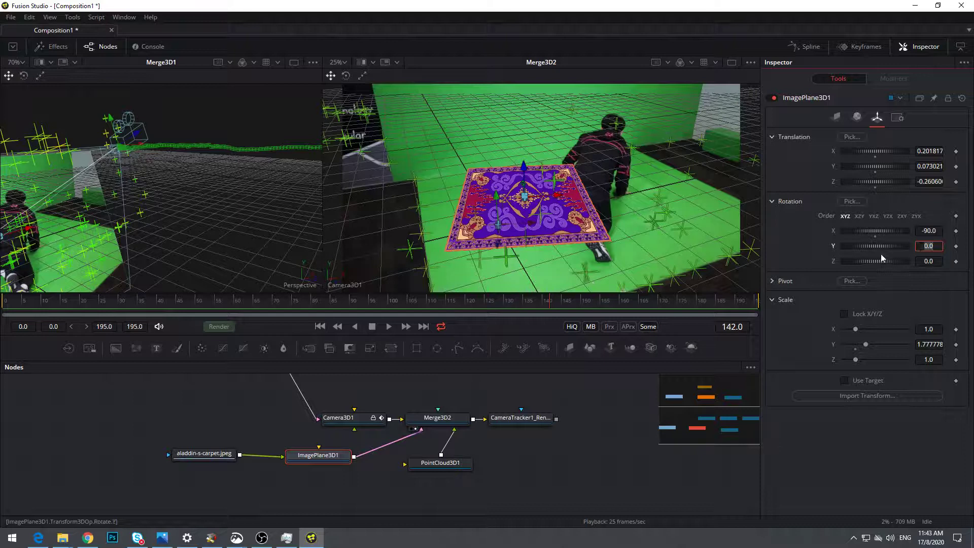
pyautogui.moveTo(888, 248); pyautogui.dragTo(875, 249)
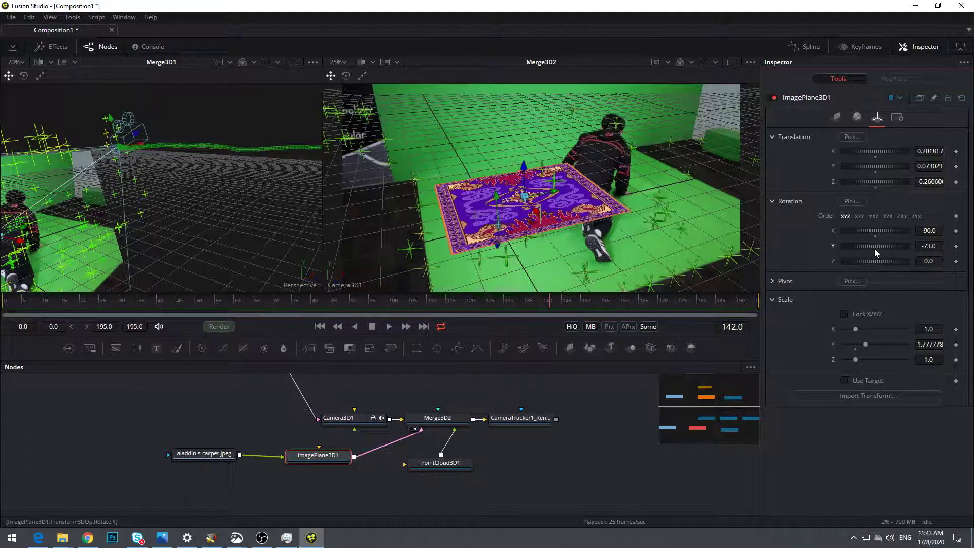
# Lock uniform scale, scale the carpet to 2.402 and rotate it to Y -161.7 under the person.
pyautogui.click(850, 315)
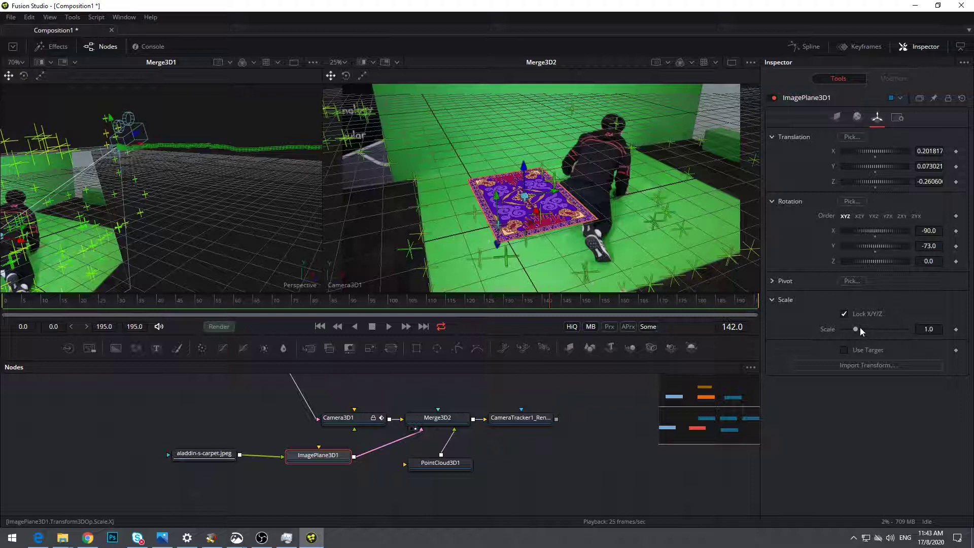
pyautogui.moveTo(860, 327); pyautogui.dragTo(871, 331)
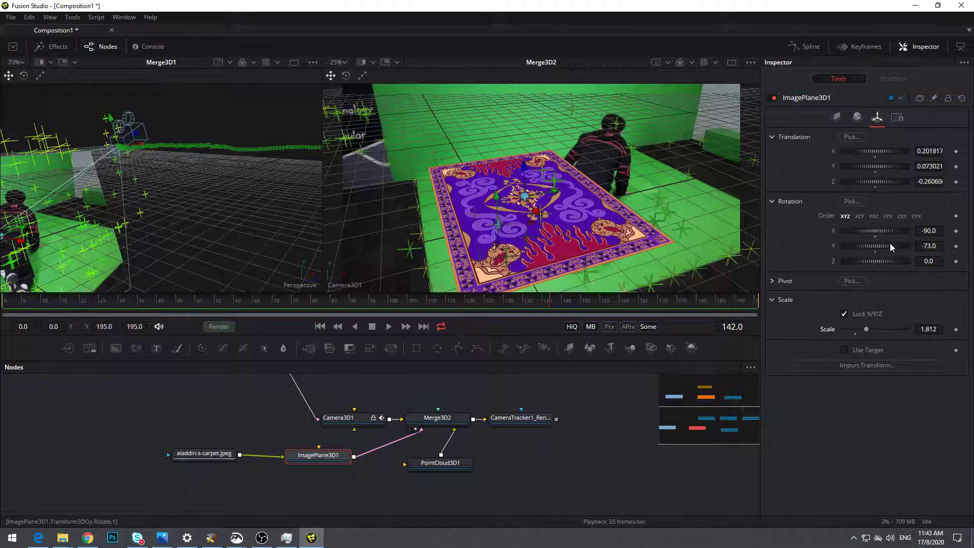
pyautogui.moveTo(889, 243); pyautogui.dragTo(872, 248)
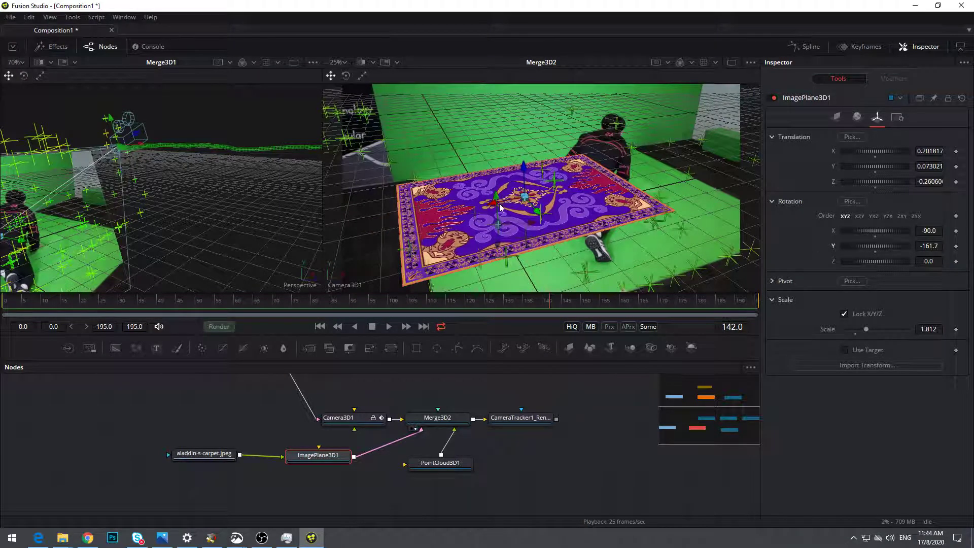
pyautogui.moveTo(493, 206); pyautogui.dragTo(615, 191)
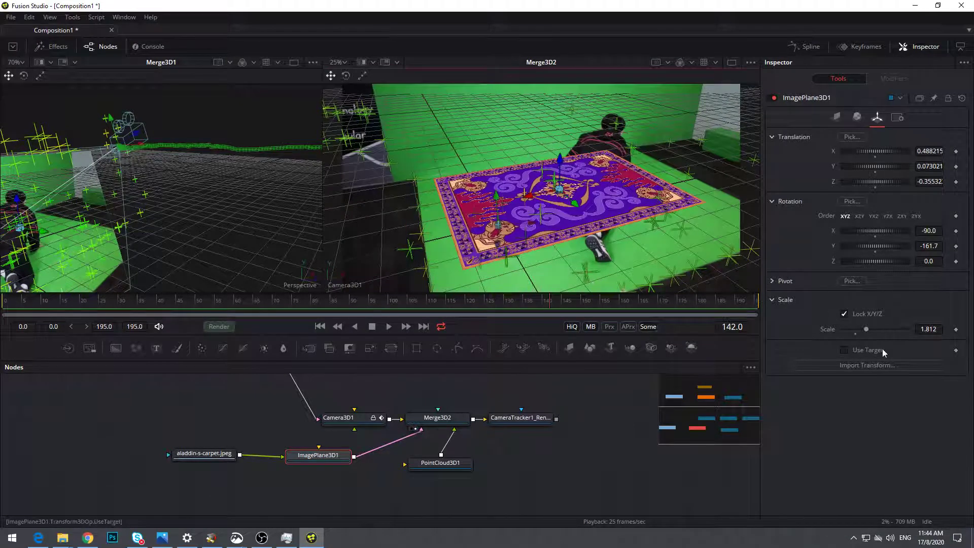
pyautogui.moveTo(869, 330); pyautogui.dragTo(875, 331)
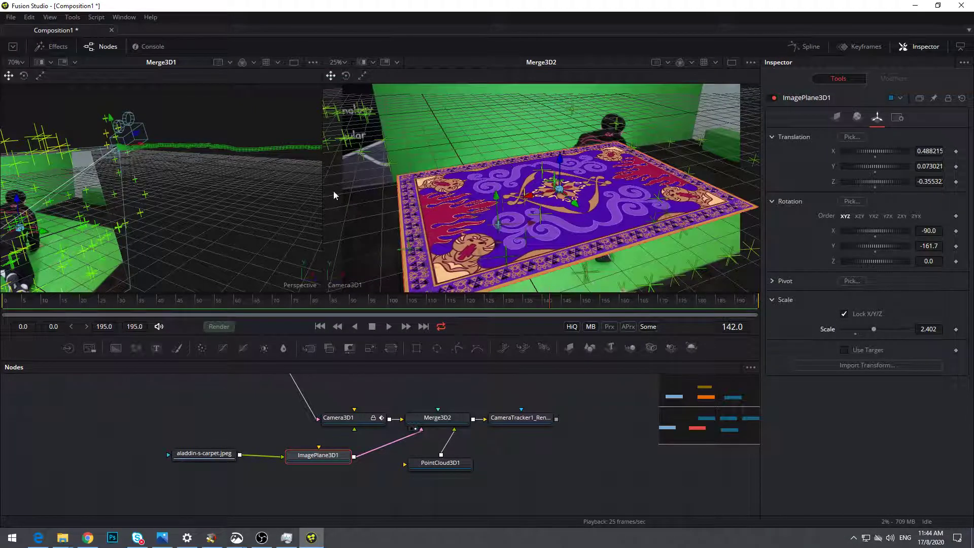
pyautogui.moveTo(355, 404); pyautogui.dragTo(370, 460)
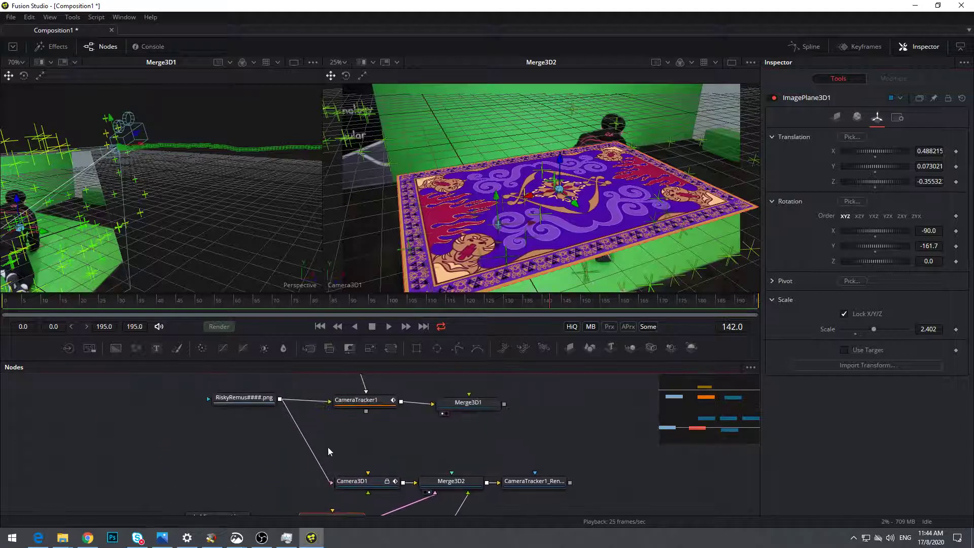
# Add a Delta Keyer after the RiskyRemus footage using the DK tool search.
pyautogui.moveTo(246, 401); pyautogui.dragTo(171, 416)
pyautogui.hotkey('shift', 'space')
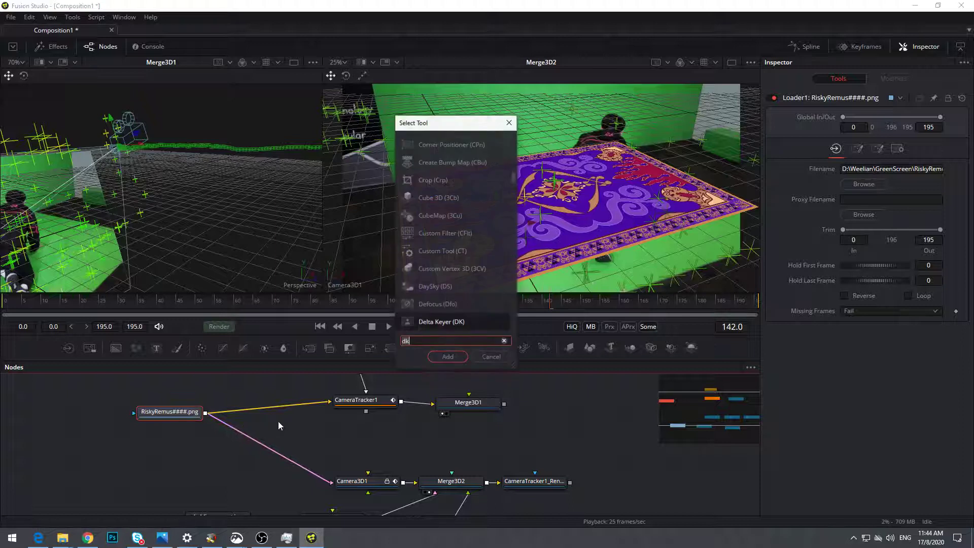
pyautogui.write('dk')
pyautogui.click(447, 357)
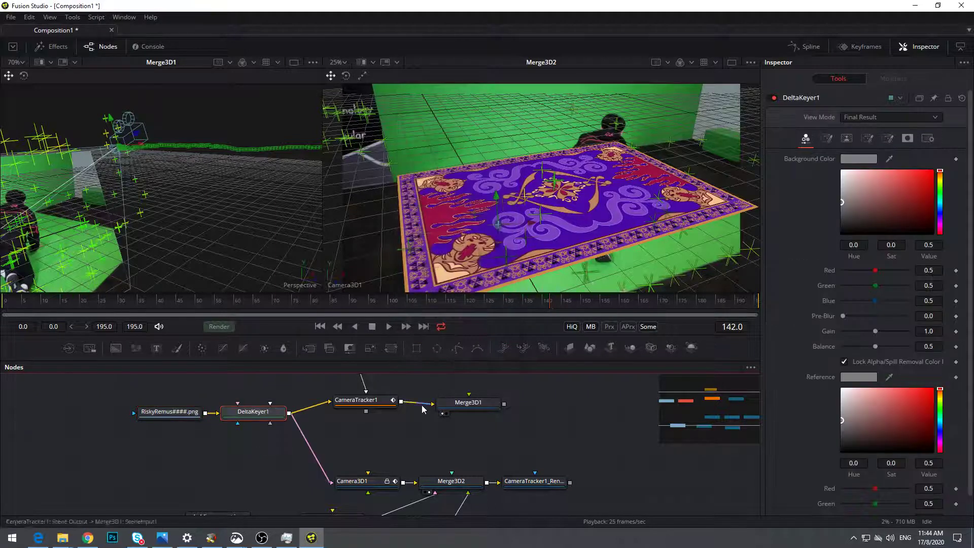
# Sample the green screen into the keyer's Background Color, then darken that green.
pyautogui.moveTo(167, 412); pyautogui.dragTo(220, 272)
pyautogui.scroll(-8, 216, 241)
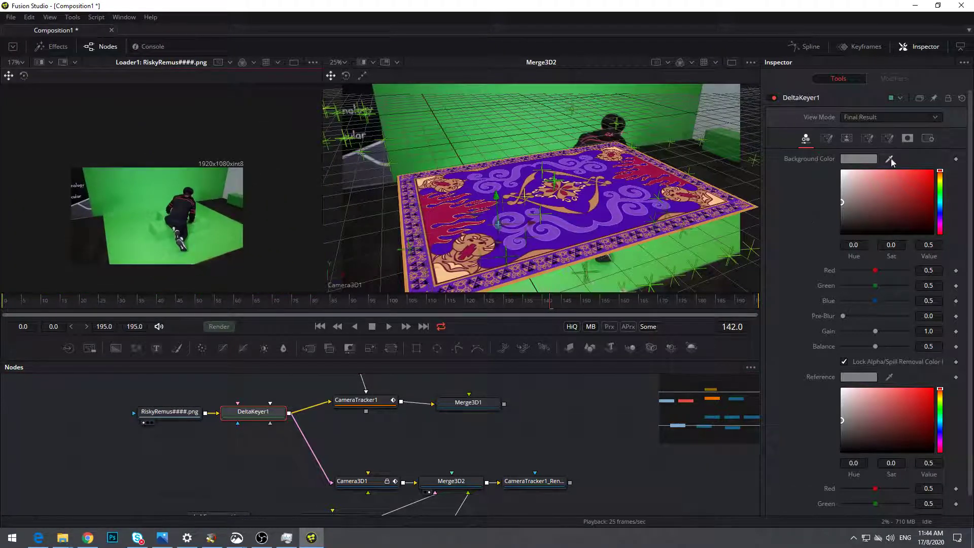
pyautogui.moveTo(891, 158); pyautogui.dragTo(154, 199)
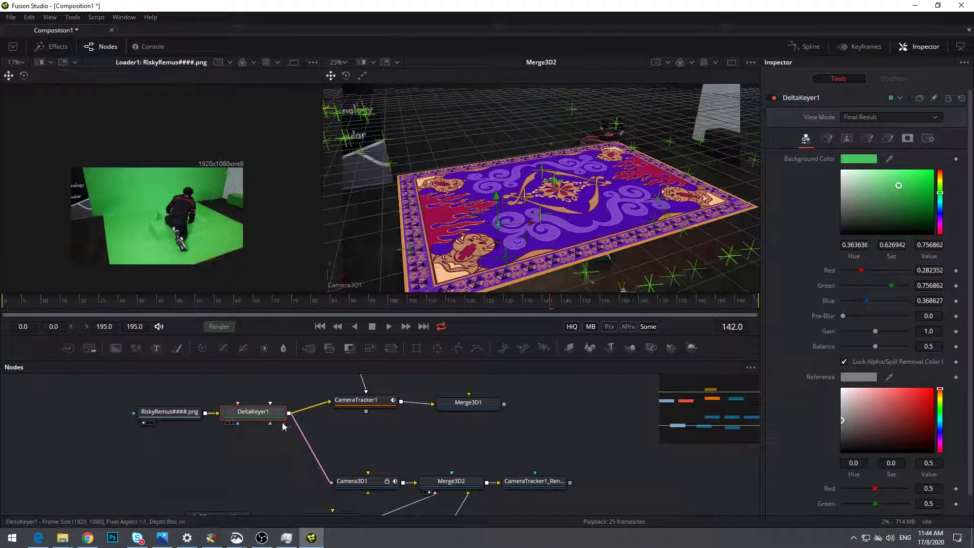
pyautogui.press('1')
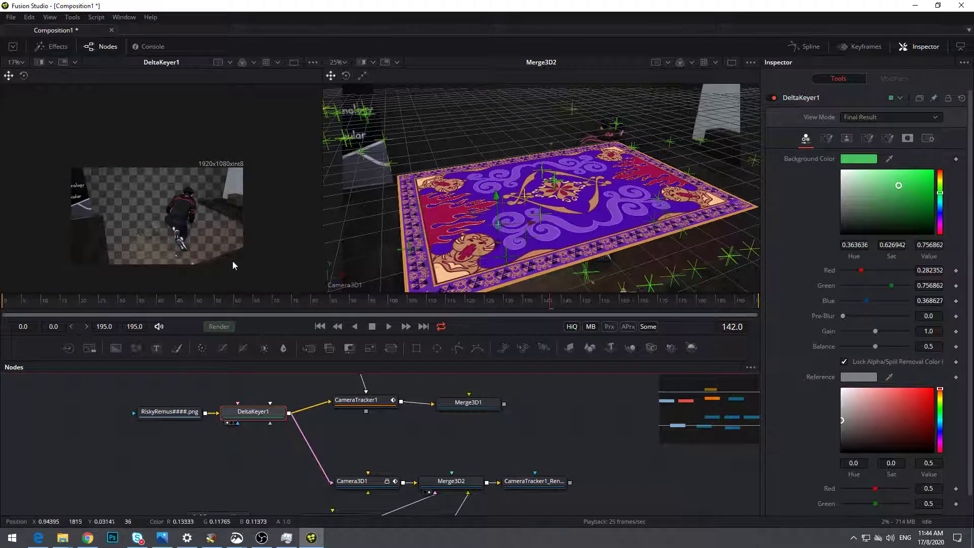
pyautogui.scroll(1, 238, 236)
pyautogui.scroll(1, 253, 215)
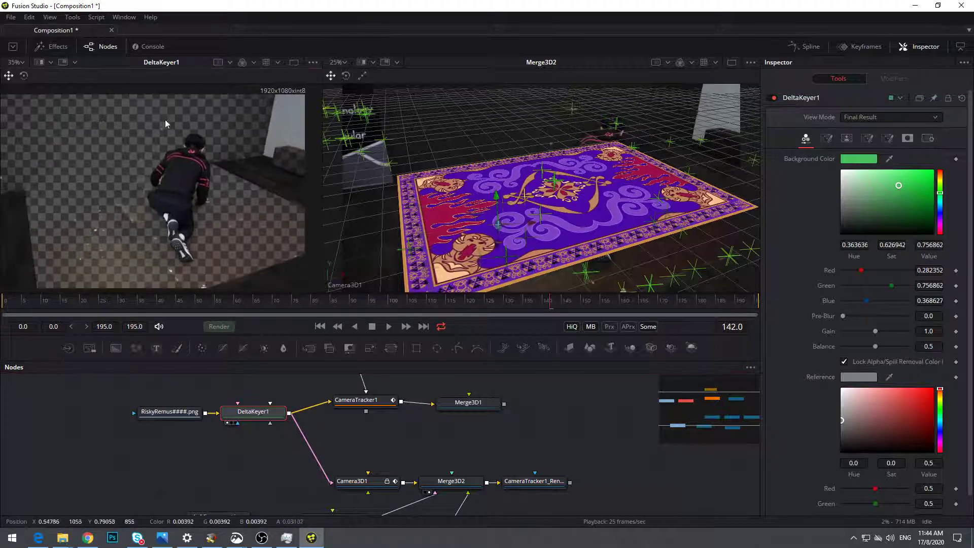
pyautogui.scroll(1, 214, 219)
pyautogui.scroll(-1, 215, 205)
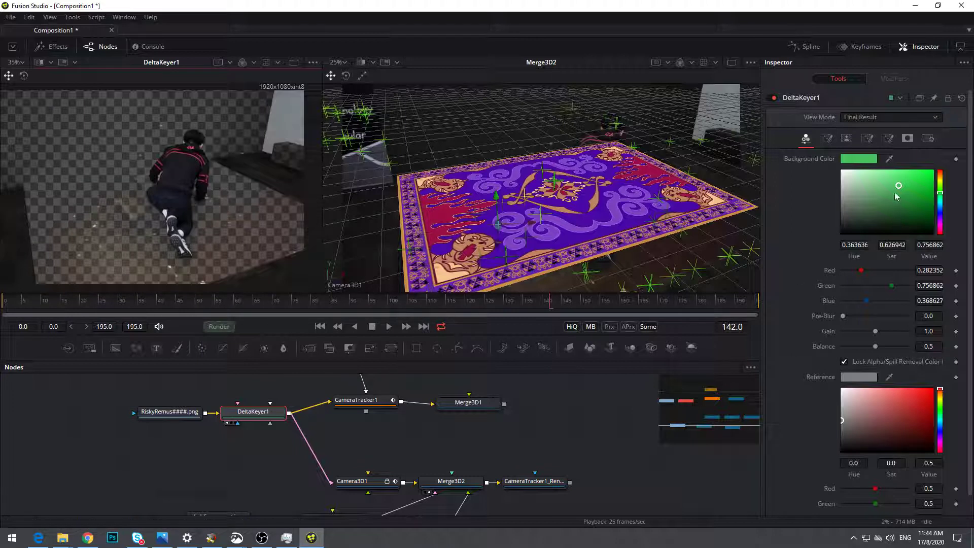
pyautogui.moveTo(899, 188)
pyautogui.mouseDown()
pyautogui.moveTo(905, 180)
pyautogui.moveTo(912, 195)
pyautogui.moveTo(903, 203)
pyautogui.moveTo(927, 208)
pyautogui.moveTo(921, 197)
pyautogui.moveTo(924, 207)
pyautogui.mouseUp()
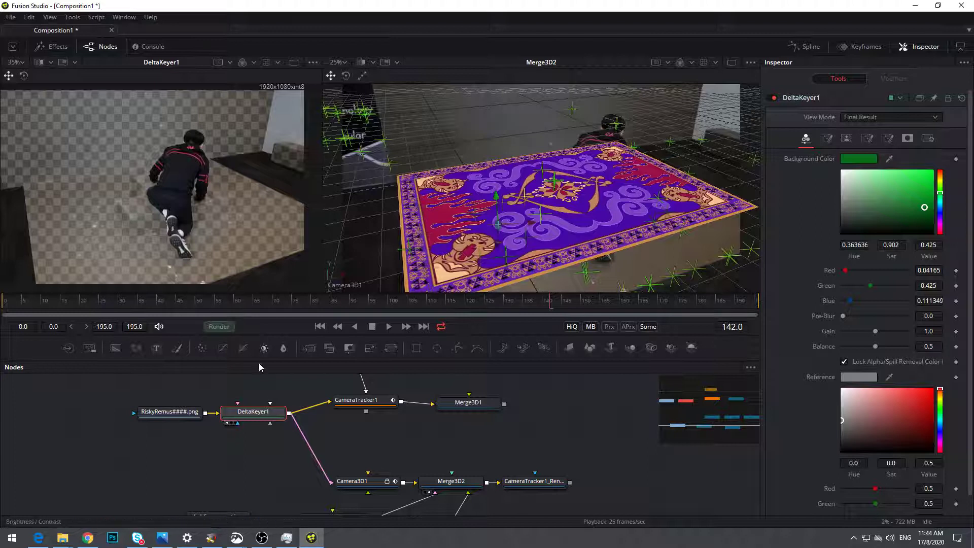
# Connect Polygon1's output to DeltaKeyer1's GarbageMatte input.
pyautogui.scroll(-2, 237, 209)
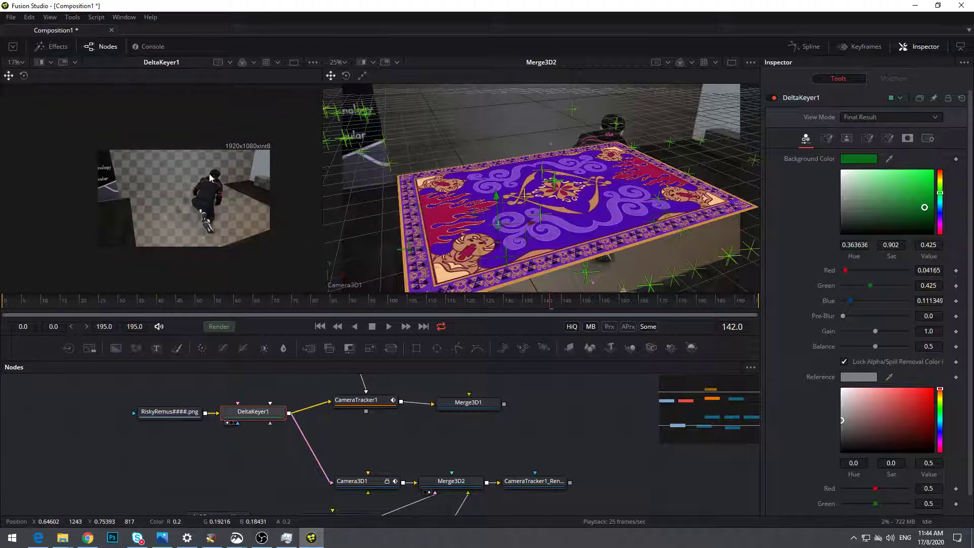
pyautogui.scroll(3, 356, 449)
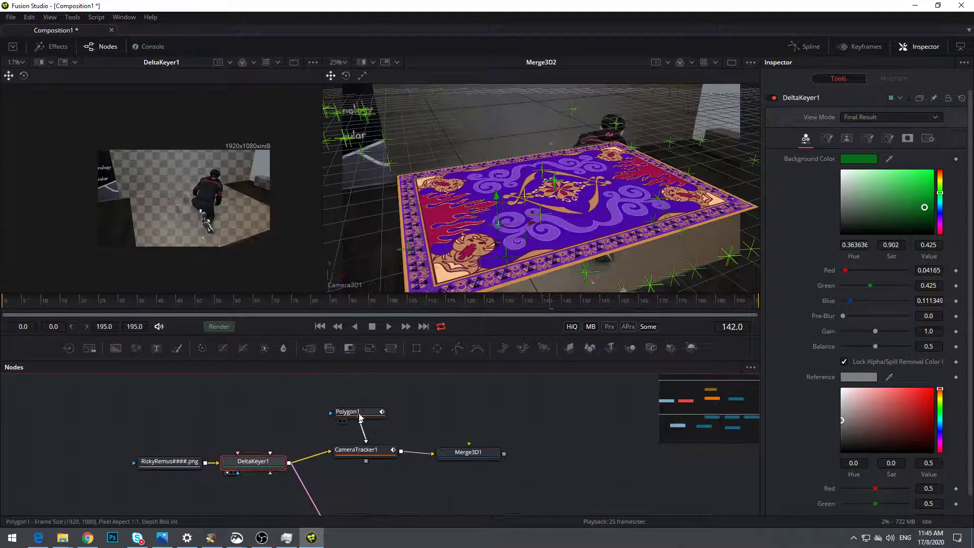
pyautogui.moveTo(361, 417); pyautogui.dragTo(367, 408)
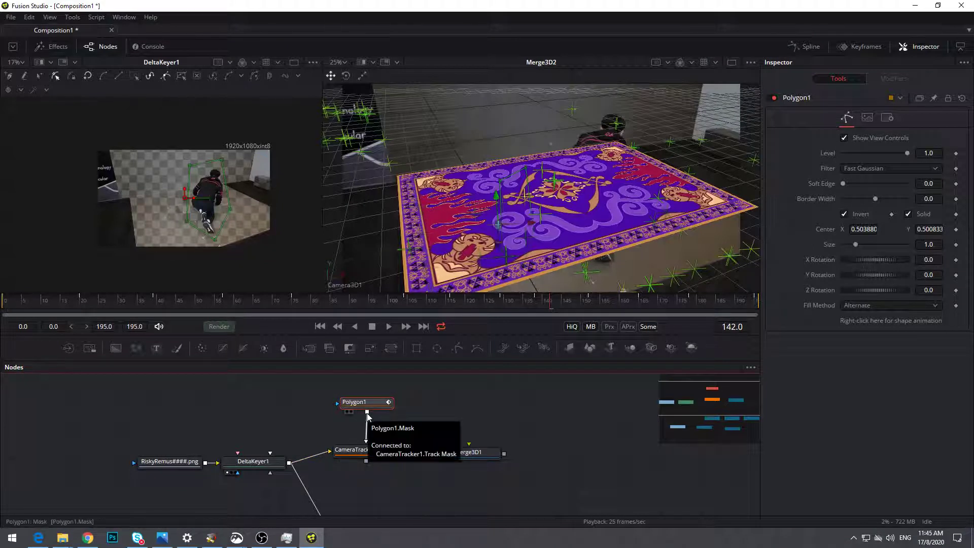
pyautogui.moveTo(367, 414); pyautogui.dragTo(263, 465)
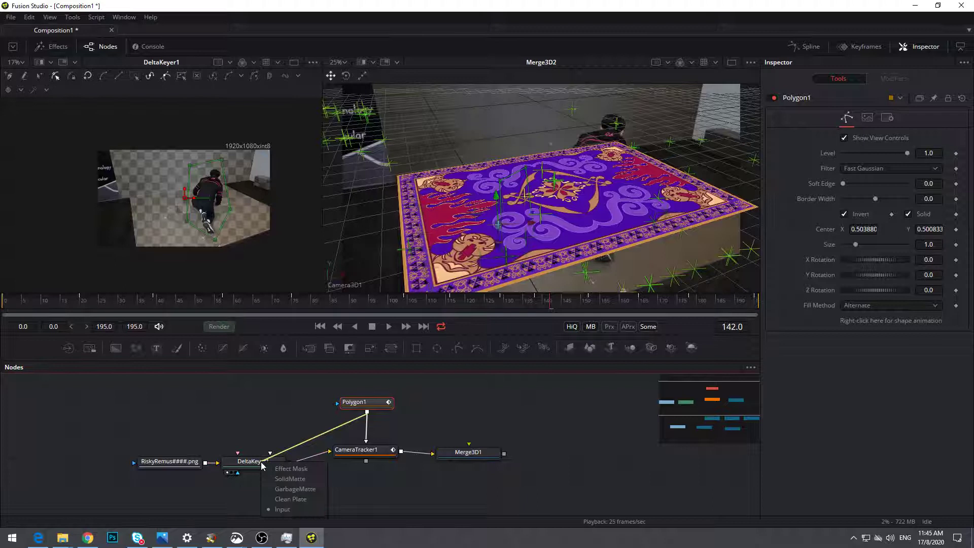
pyautogui.click(291, 489)
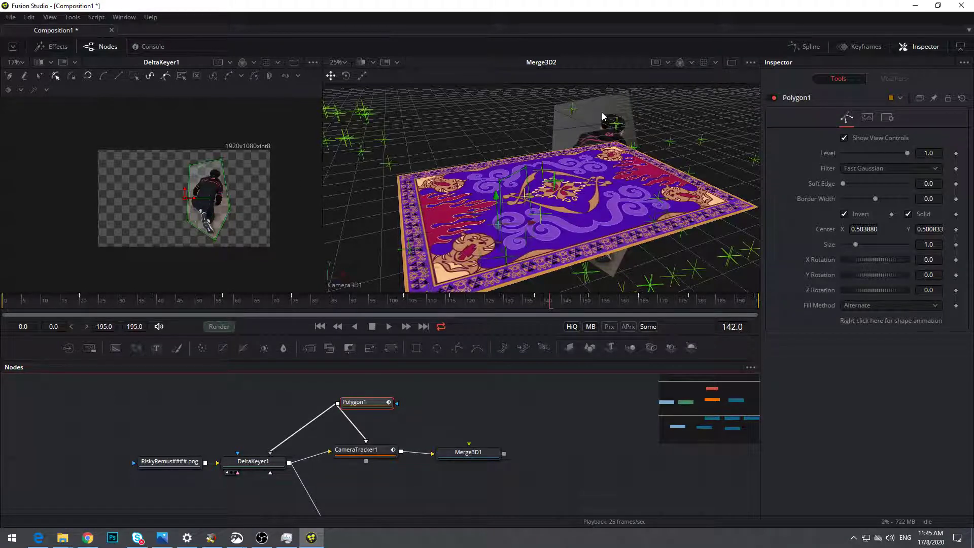
# Lower the Green of DeltaKeyer1's background colour to about 0.134.
pyautogui.click(265, 463)
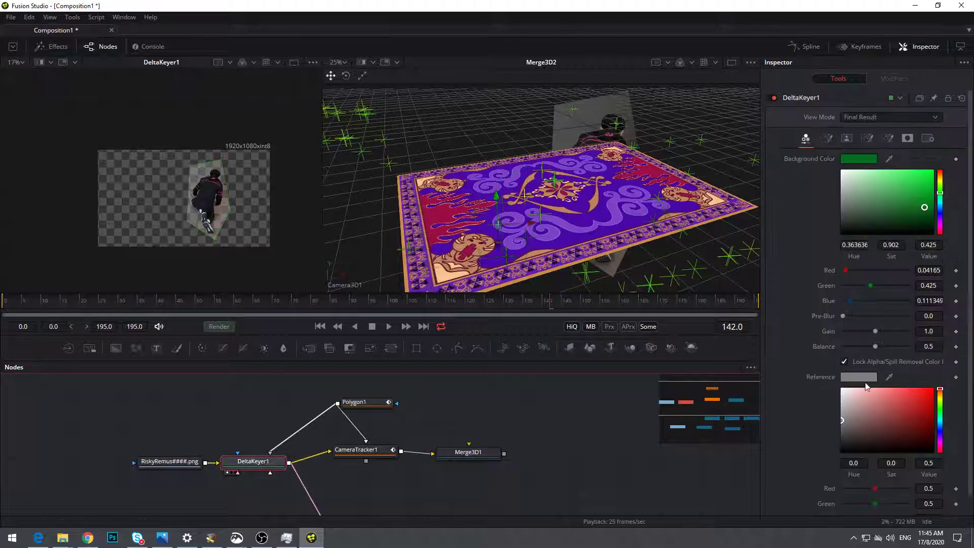
pyautogui.moveTo(871, 285); pyautogui.dragTo(853, 293)
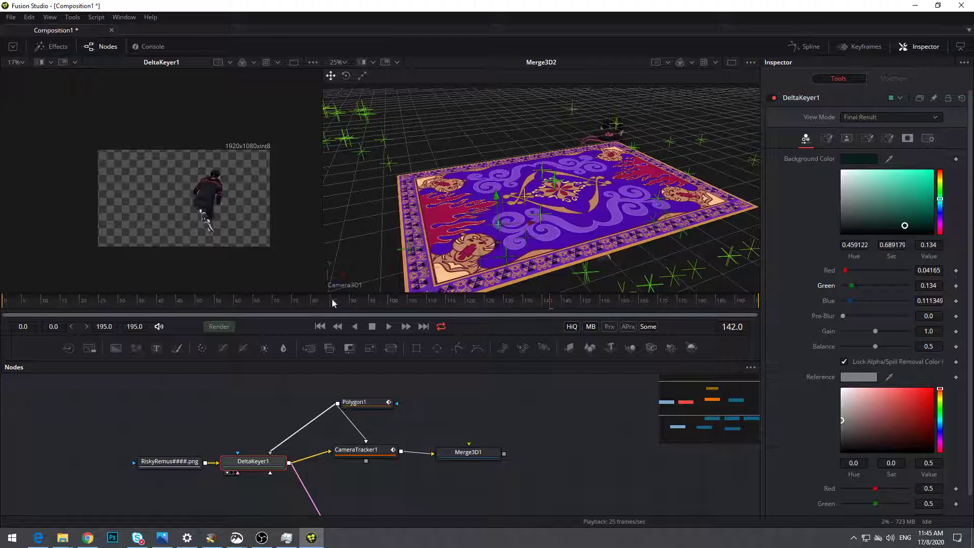
pyautogui.moveTo(455, 419); pyautogui.dragTo(343, 366)
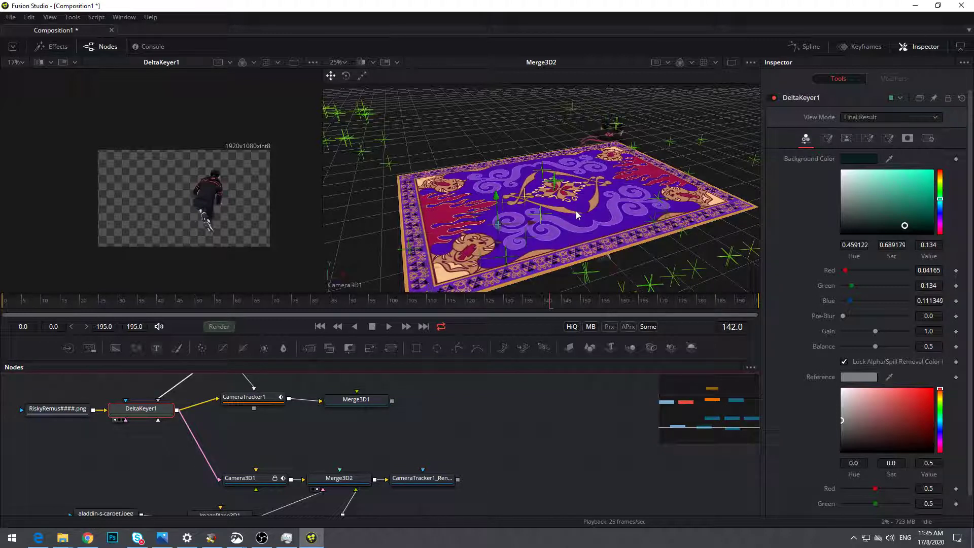
# Switch the 3D viewer to Perspective, orbit the scene, and select Camera3D1 to show its settings.
pyautogui.rightClick(336, 273)
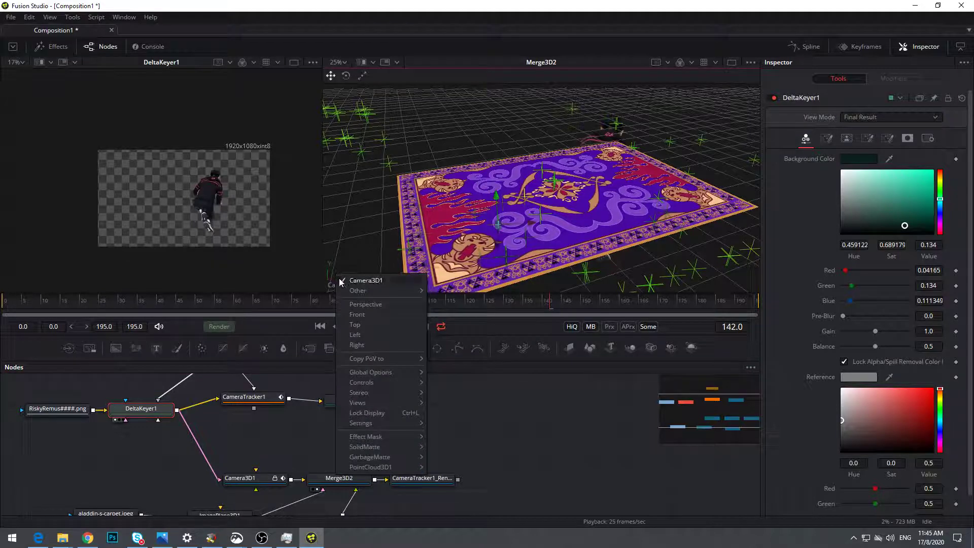
pyautogui.click(356, 304)
pyautogui.moveTo(509, 233); pyautogui.dragTo(632, 236)
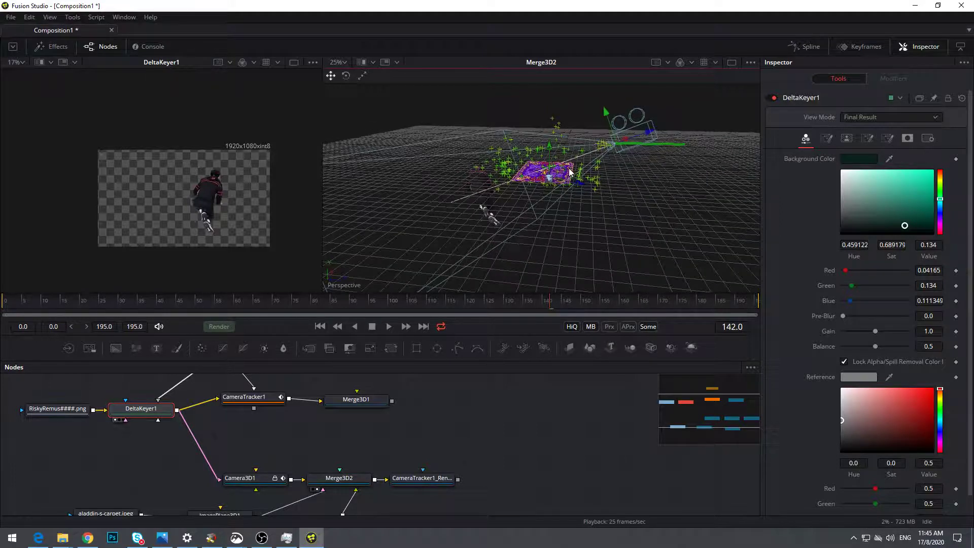
pyautogui.moveTo(470, 200)
pyautogui.mouseDown()
pyautogui.moveTo(533, 200)
pyautogui.moveTo(455, 198)
pyautogui.mouseUp()
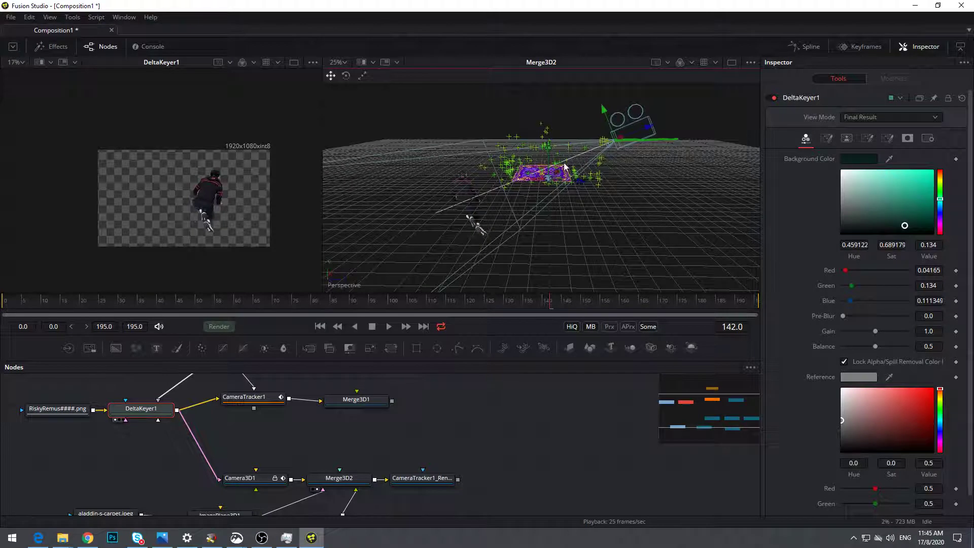
pyautogui.moveTo(582, 217)
pyautogui.mouseDown()
pyautogui.moveTo(562, 215)
pyautogui.moveTo(574, 203)
pyautogui.mouseUp()
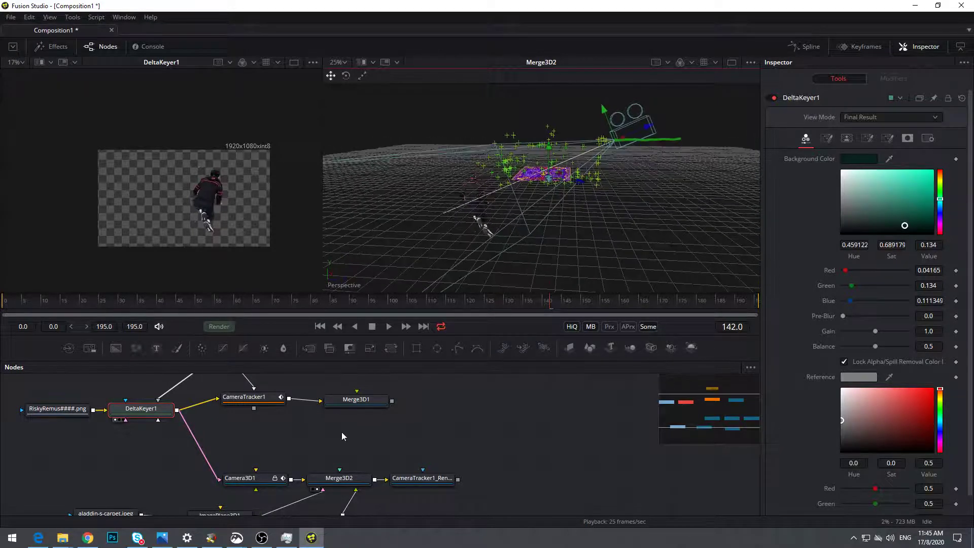
pyautogui.moveTo(321, 430); pyautogui.dragTo(290, 388)
pyautogui.click(244, 441)
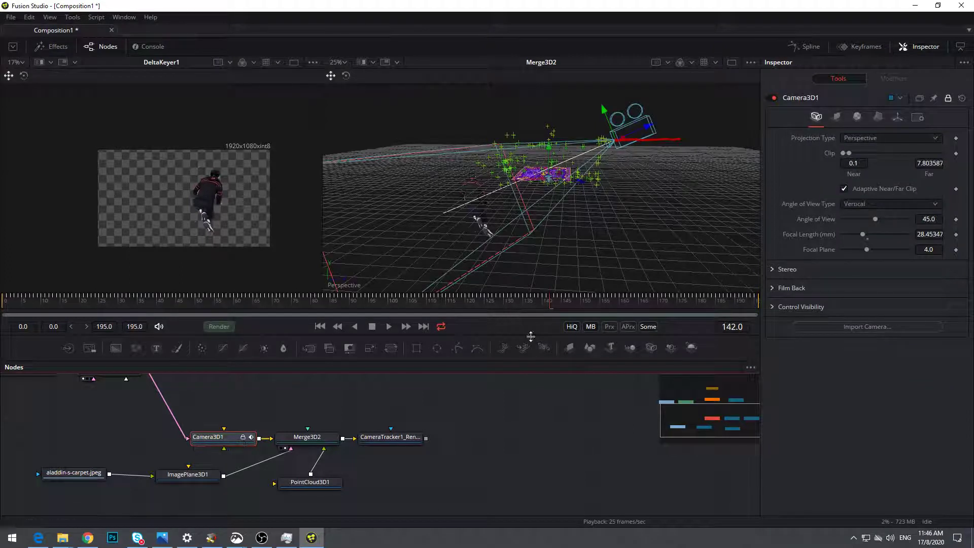
# Unlock Camera3D1 and pull its image plane closer to the camera.
pyautogui.click(948, 99)
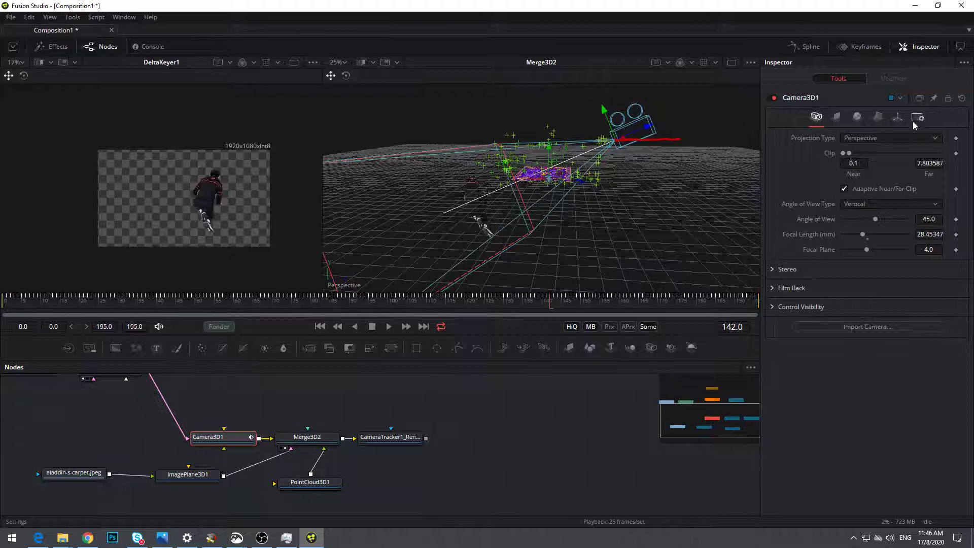
pyautogui.click(838, 118)
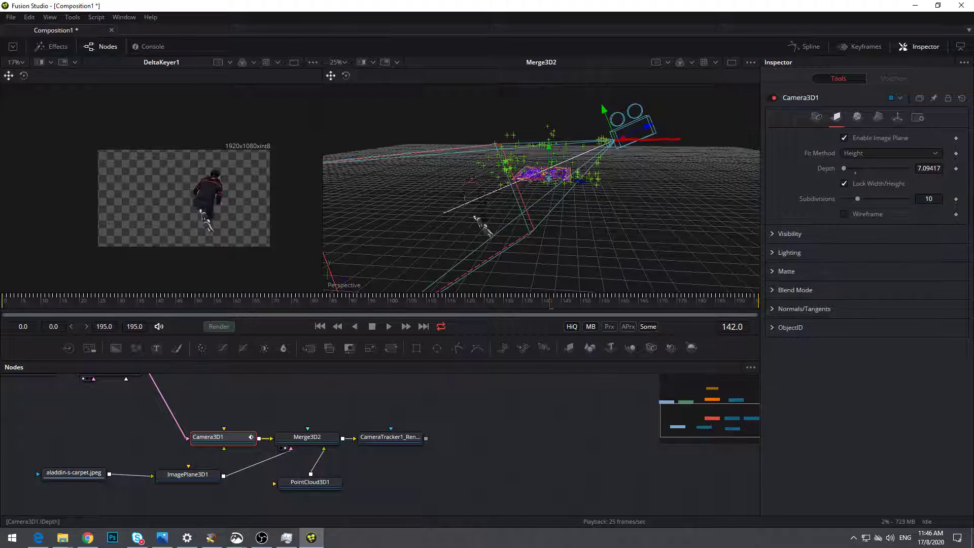
pyautogui.moveTo(844, 168); pyautogui.dragTo(842, 167)
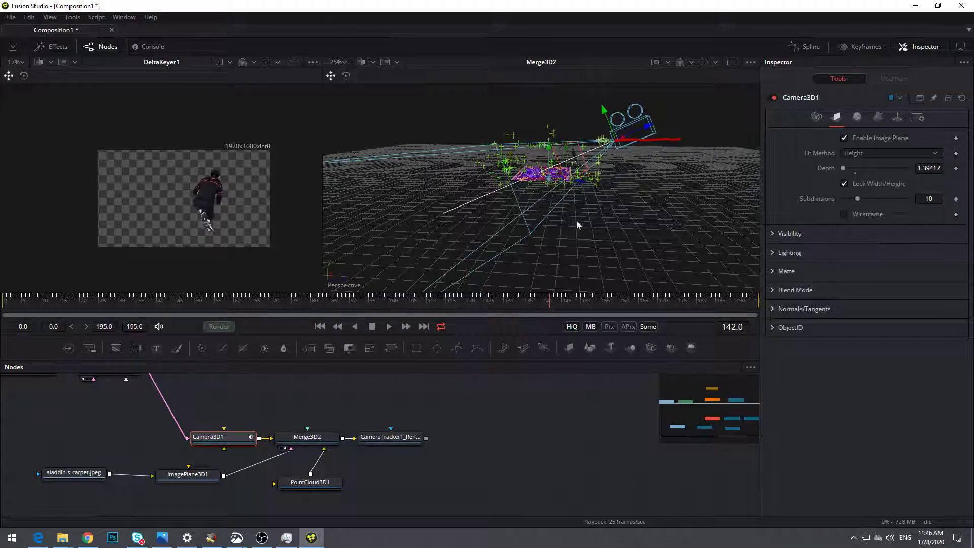
# View through Camera3D1 again and scrub back to frame 72.
pyautogui.rightClick(326, 276)
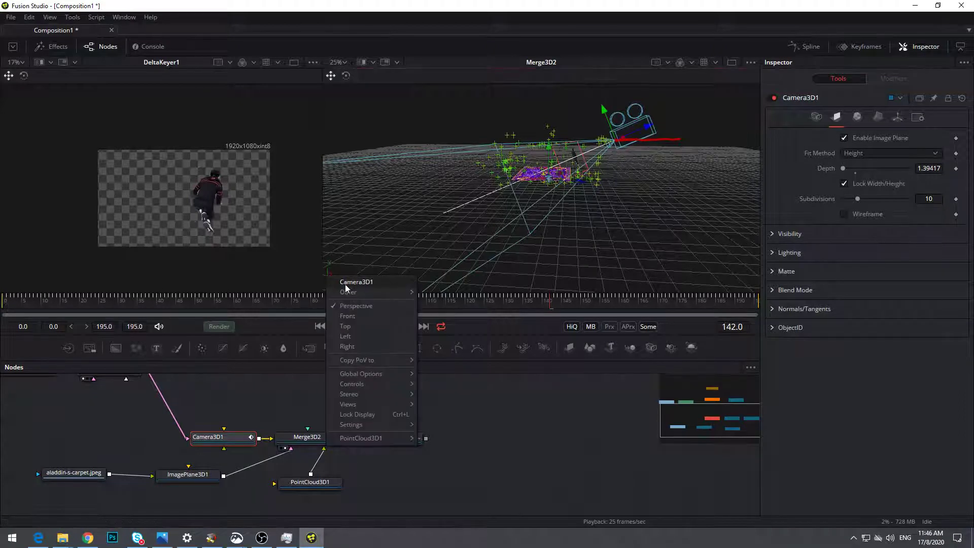
pyautogui.click(346, 284)
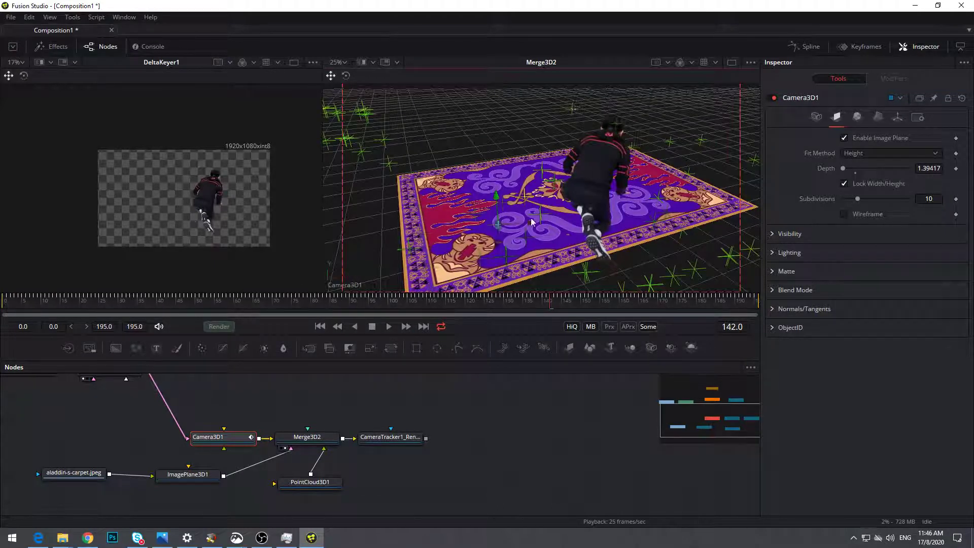
pyautogui.moveTo(41, 305); pyautogui.dragTo(282, 308)
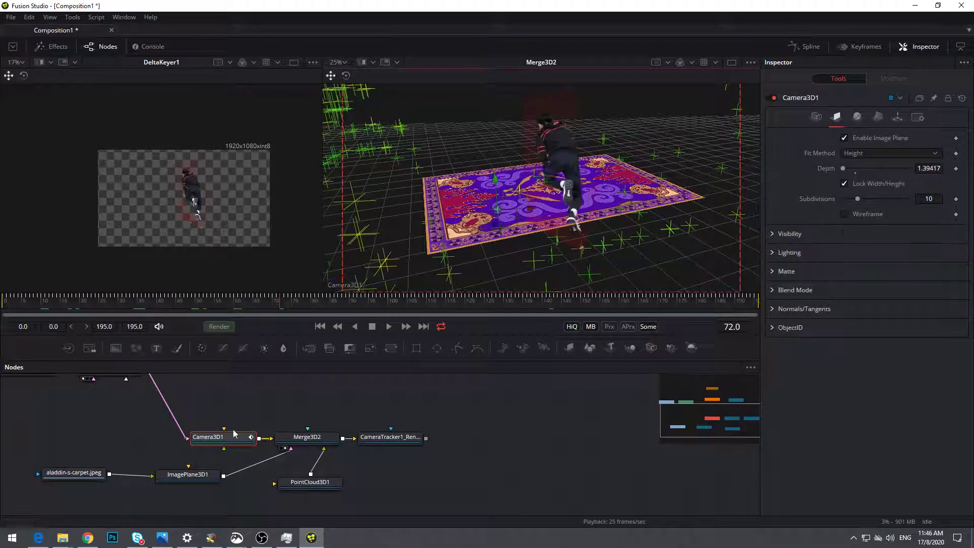
pyautogui.moveTo(173, 447); pyautogui.dragTo(221, 512)
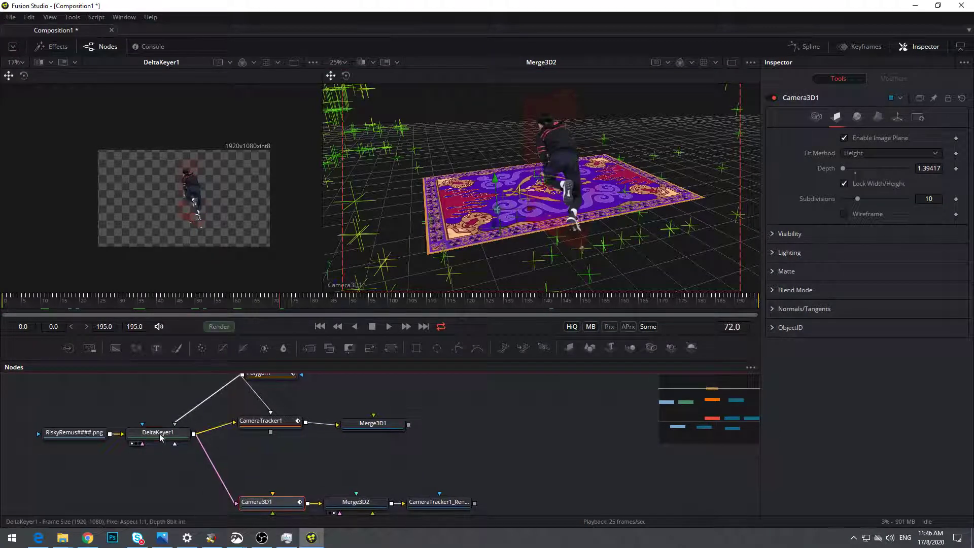
# Tune DeltaKeyer1's background colour to Hue 0.448, Saturation 0.596, Value 0.165.
pyautogui.click(157, 432)
pyautogui.moveTo(844, 272); pyautogui.dragTo(848, 271)
pyautogui.moveTo(929, 288); pyautogui.dragTo(932, 301)
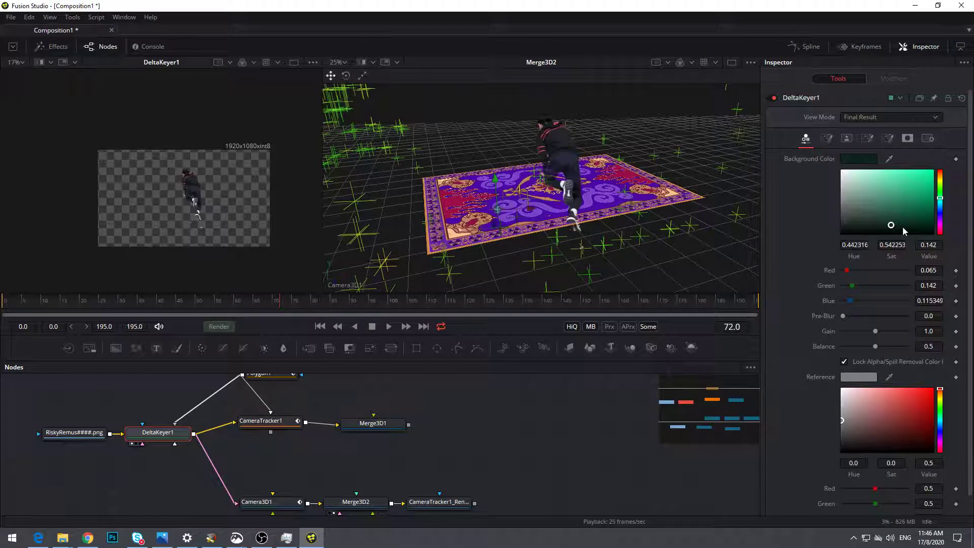
pyautogui.click(827, 139)
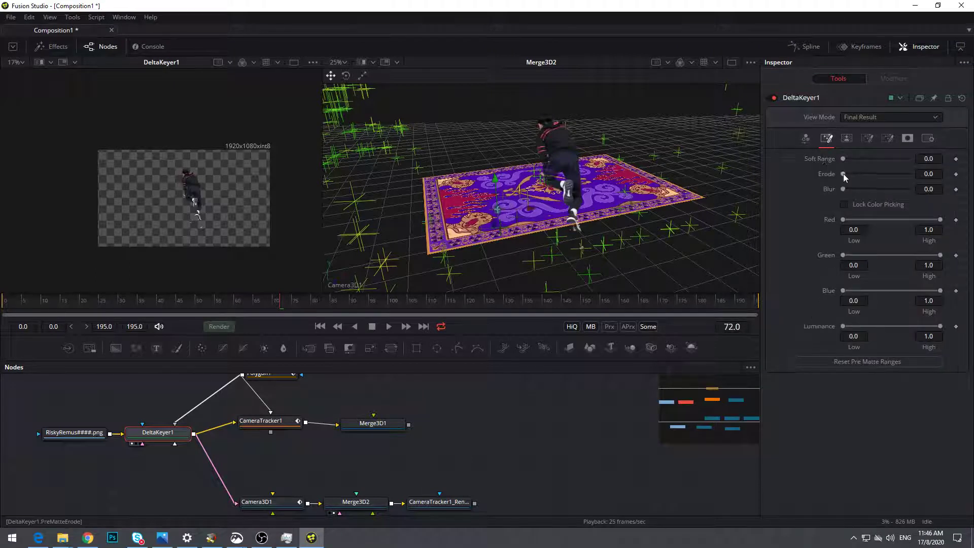
pyautogui.click(806, 138)
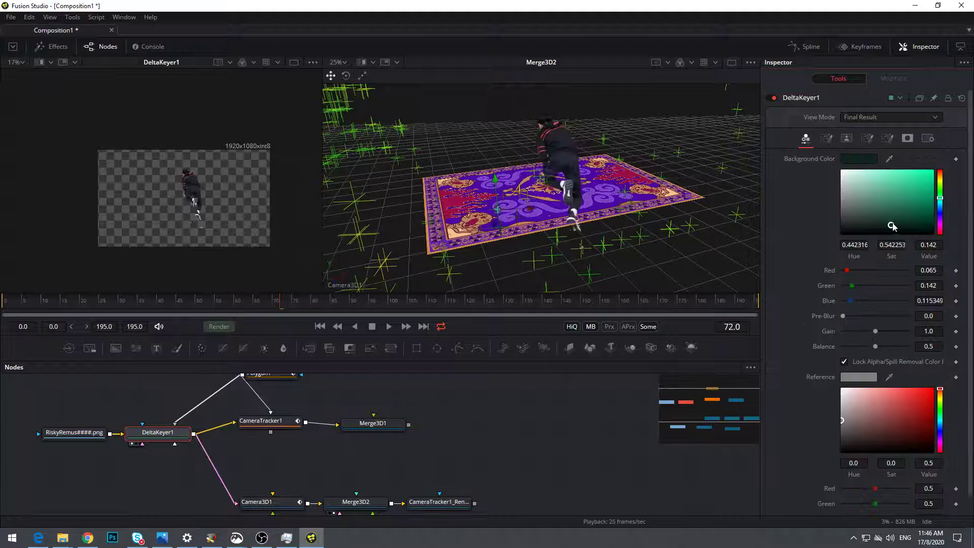
pyautogui.moveTo(891, 227); pyautogui.dragTo(896, 224)
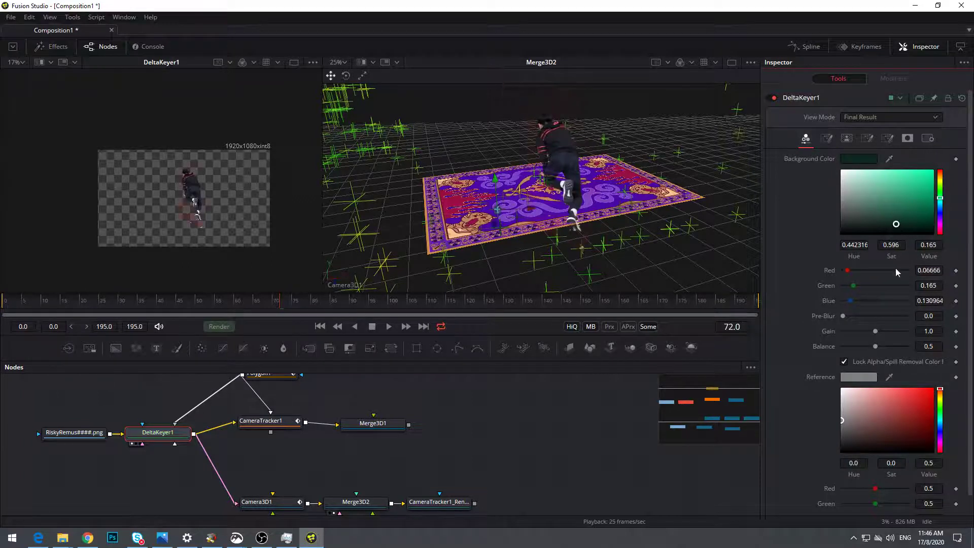
pyautogui.click(940, 199)
pyautogui.click(940, 198)
# Scrub back to check the key and stop playback at frame 0.
pyautogui.moveTo(288, 306); pyautogui.dragTo(126, 312)
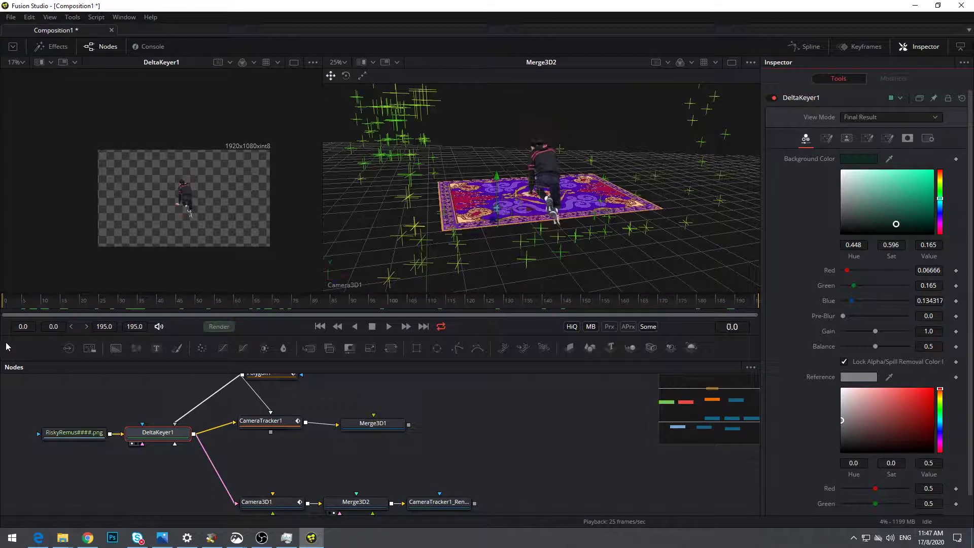
pyautogui.press('space')
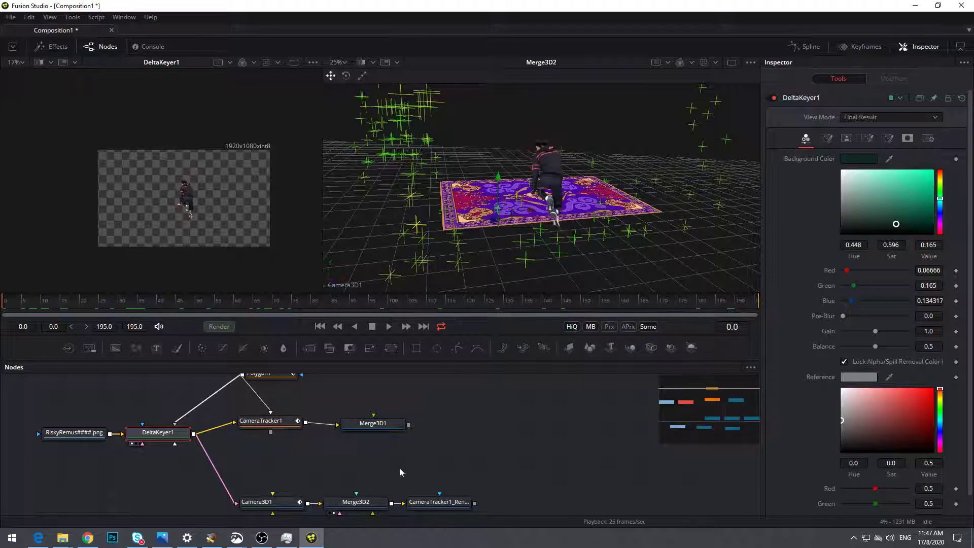
pyautogui.scroll(-5, 400, 472)
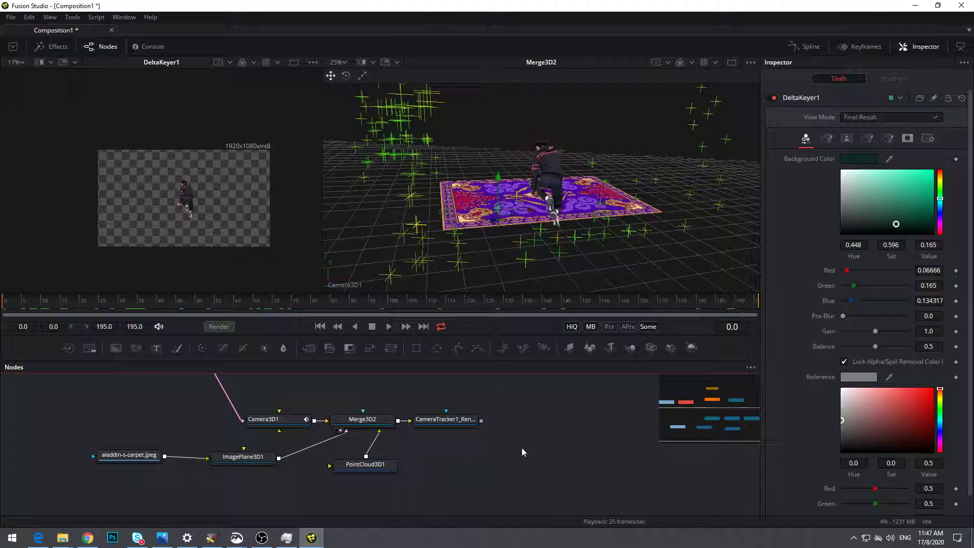
# Add a Loader with the View-From-Burj-Khalifa-Dubai-Wallpaper image.
pyautogui.click(66, 349)
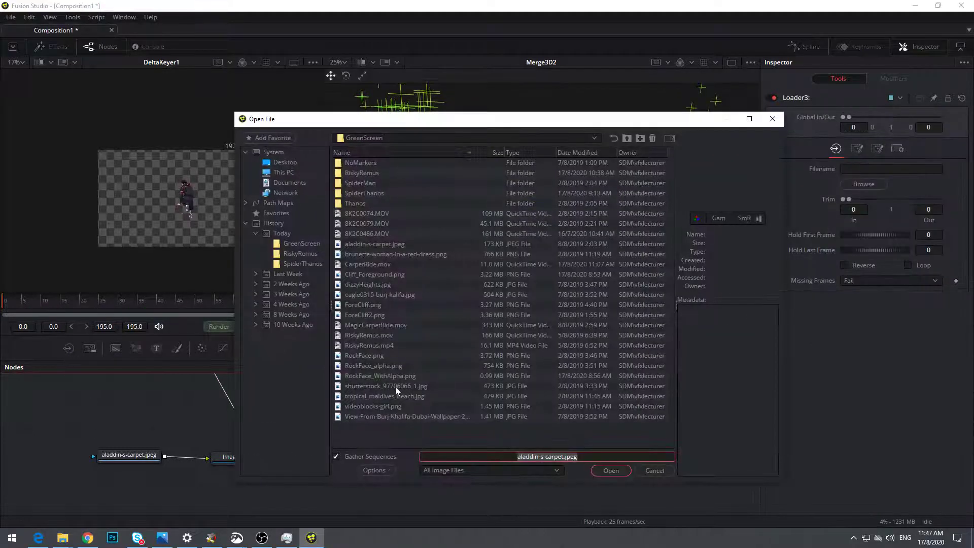
pyautogui.click(370, 417)
pyautogui.click(610, 471)
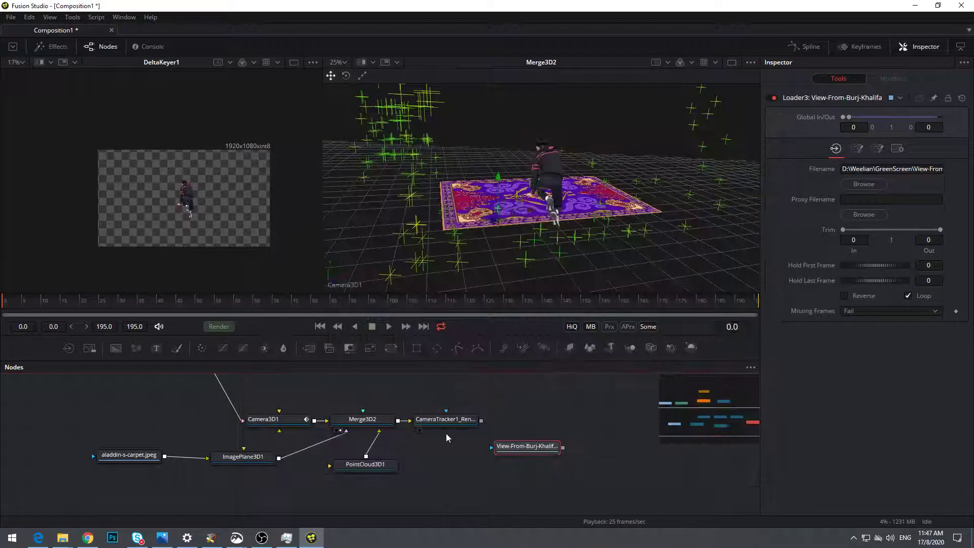
# Add an Image Plane 3D after the loader and wire it into Merge3D2.
pyautogui.scroll(3, 446, 434)
pyautogui.scroll(-3, 446, 443)
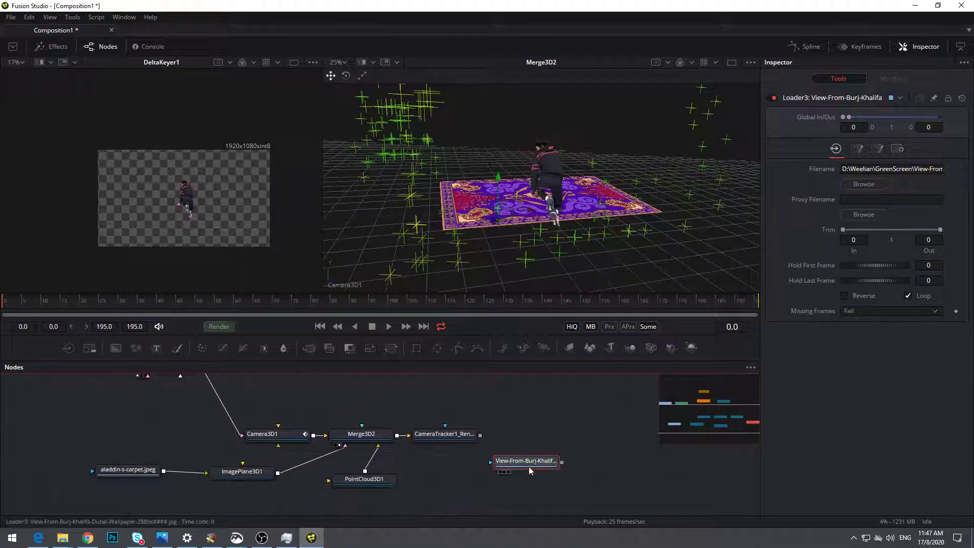
pyautogui.moveTo(528, 467); pyautogui.dragTo(329, 397)
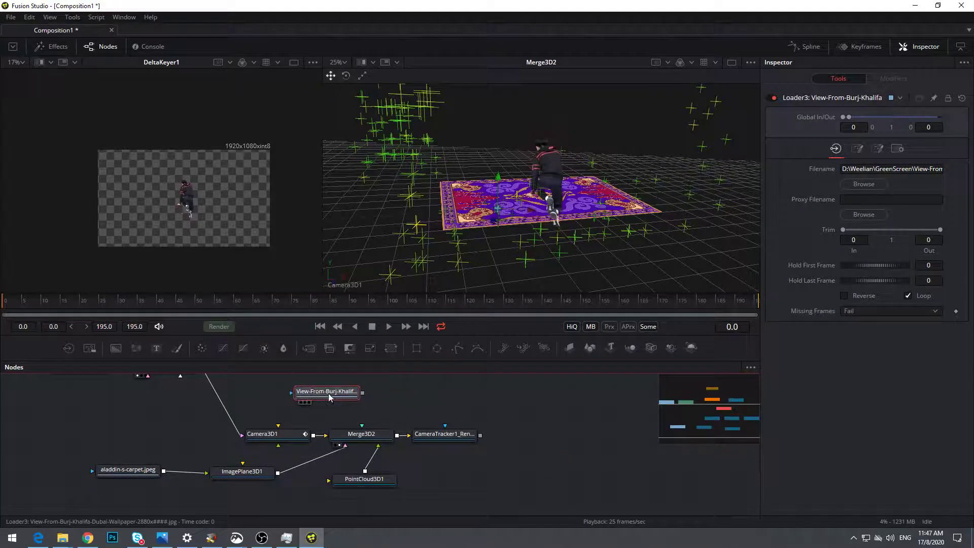
pyautogui.click(568, 348)
pyautogui.moveTo(447, 403); pyautogui.dragTo(378, 434)
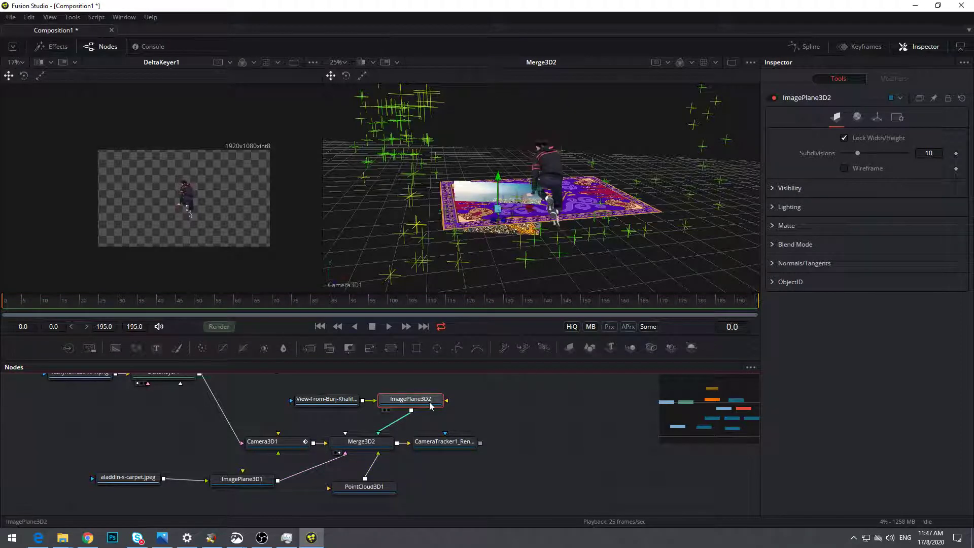
# Set ImagePlane3D2's Transform Scale to 40.
pyautogui.click(876, 117)
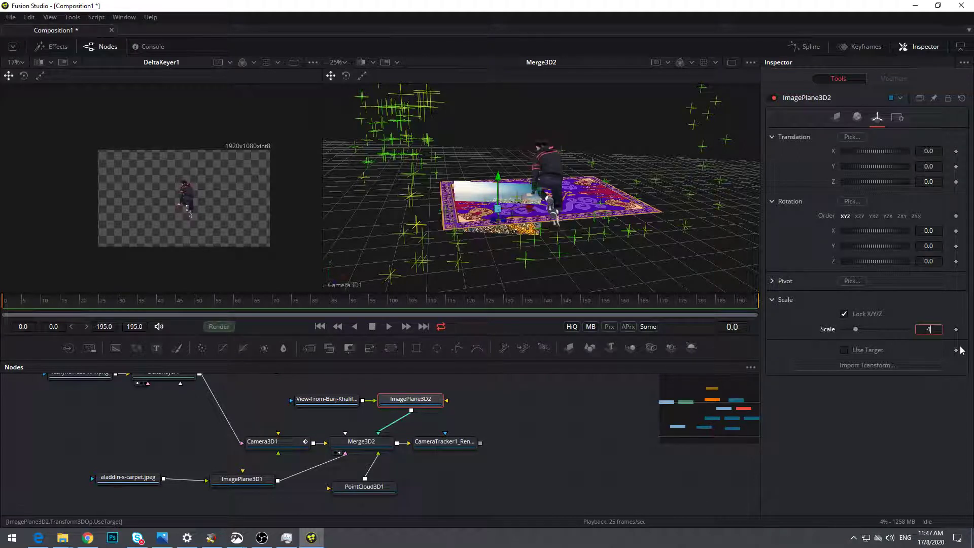
pyautogui.press('Return')
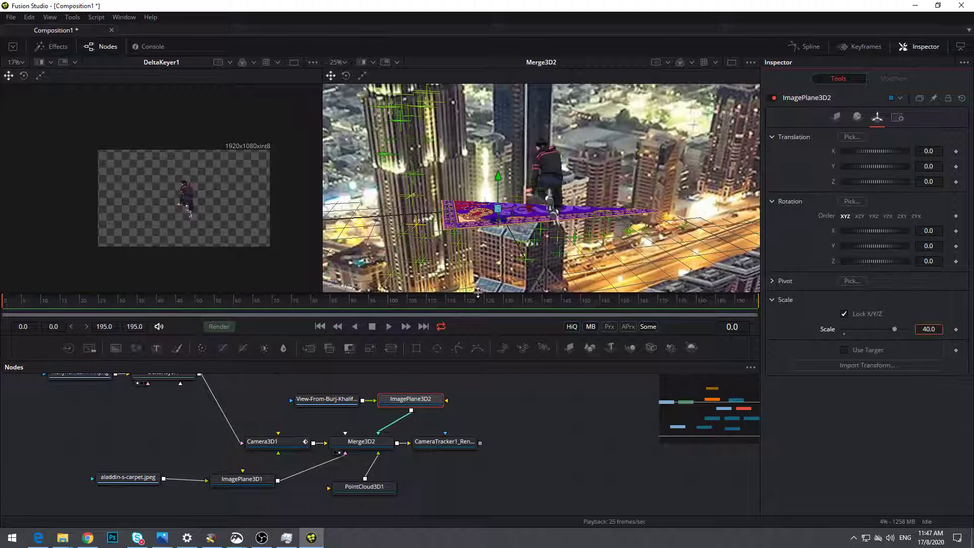
# Position the backdrop plane at Y -8.058, Z -28.69, X rotation -18.3, then view through Camera3D1.
pyautogui.rightClick(330, 279)
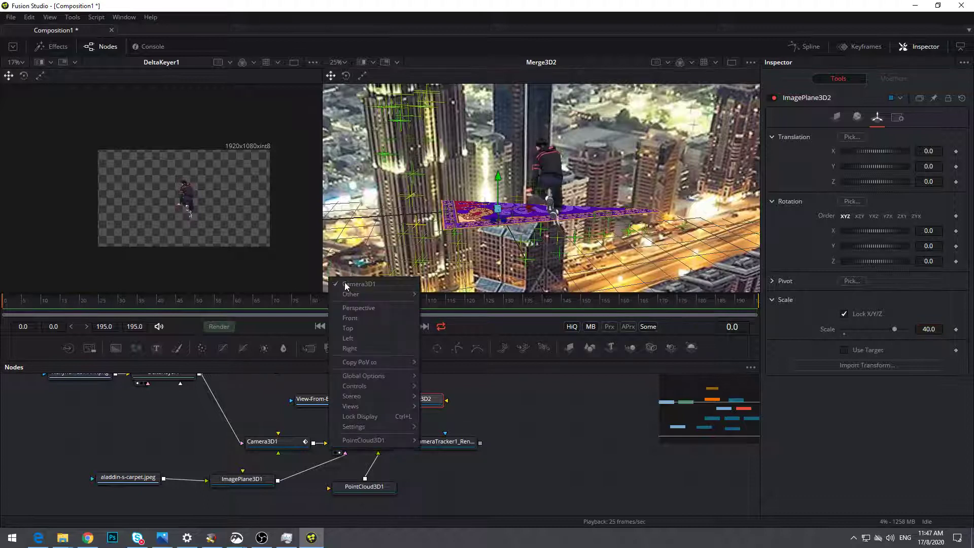
pyautogui.click(356, 307)
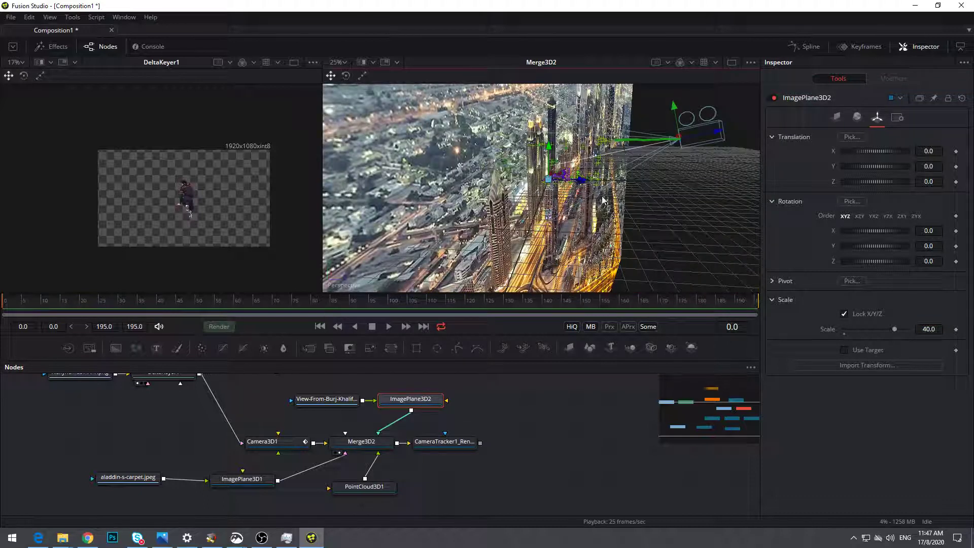
pyautogui.moveTo(876, 178); pyautogui.dragTo(797, 189)
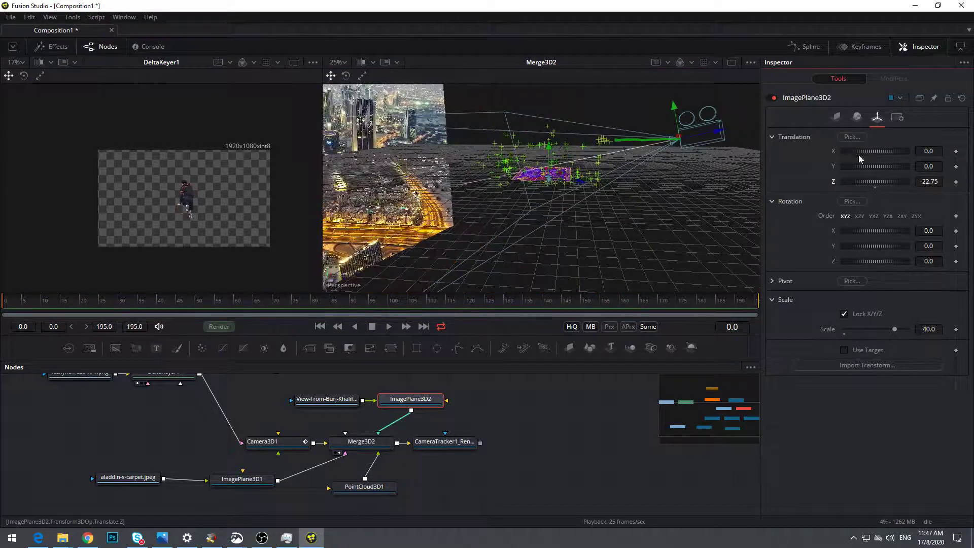
pyautogui.scroll(-2, 652, 237)
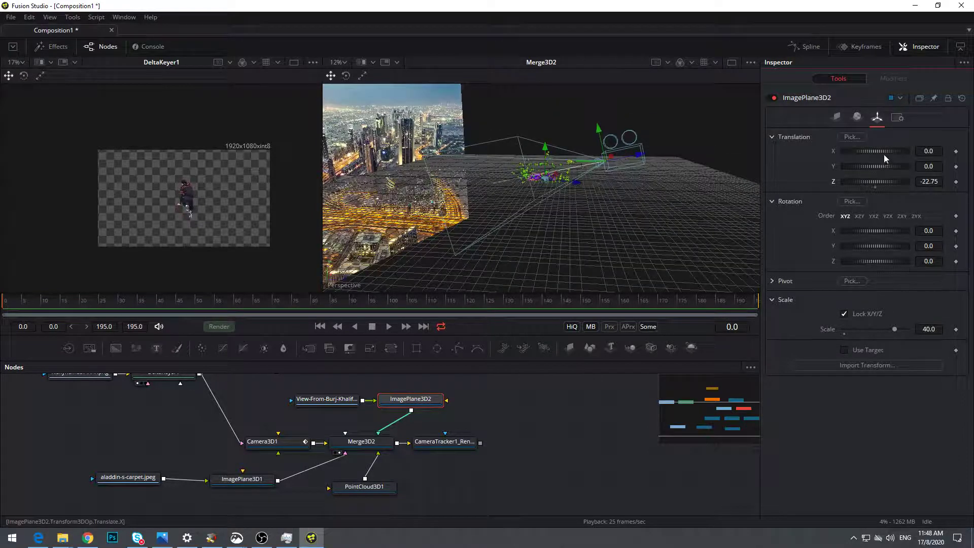
pyautogui.moveTo(884, 151); pyautogui.dragTo(878, 151)
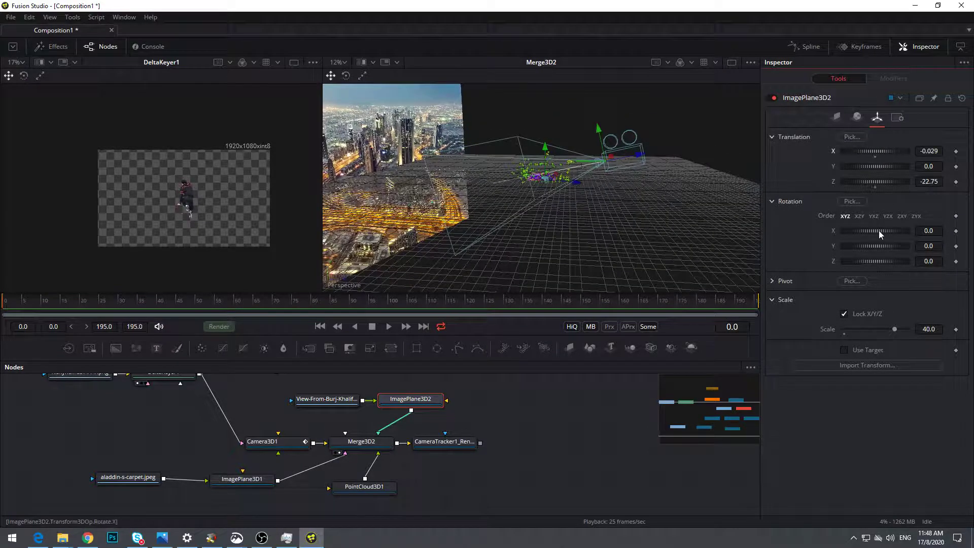
pyautogui.moveTo(879, 230); pyautogui.dragTo(875, 229)
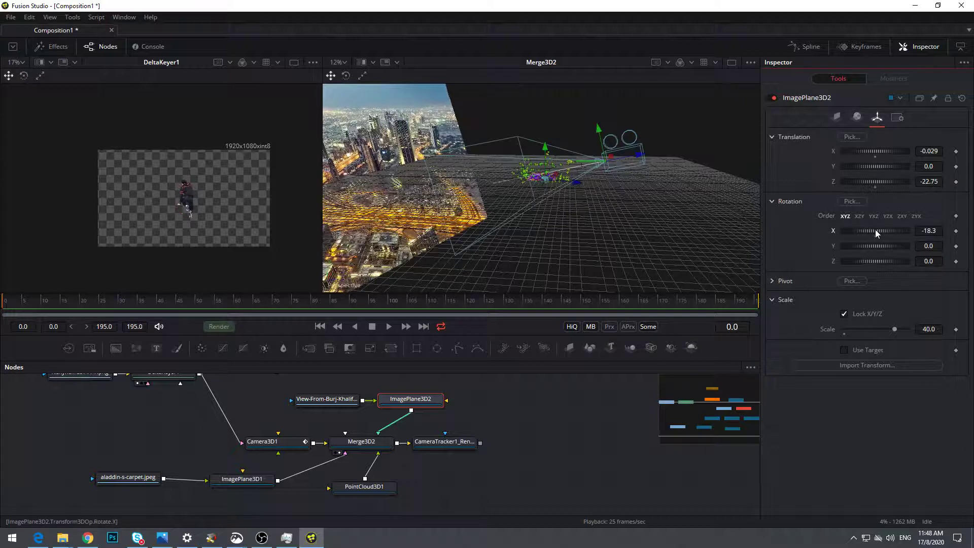
pyautogui.moveTo(873, 182); pyautogui.dragTo(730, 197)
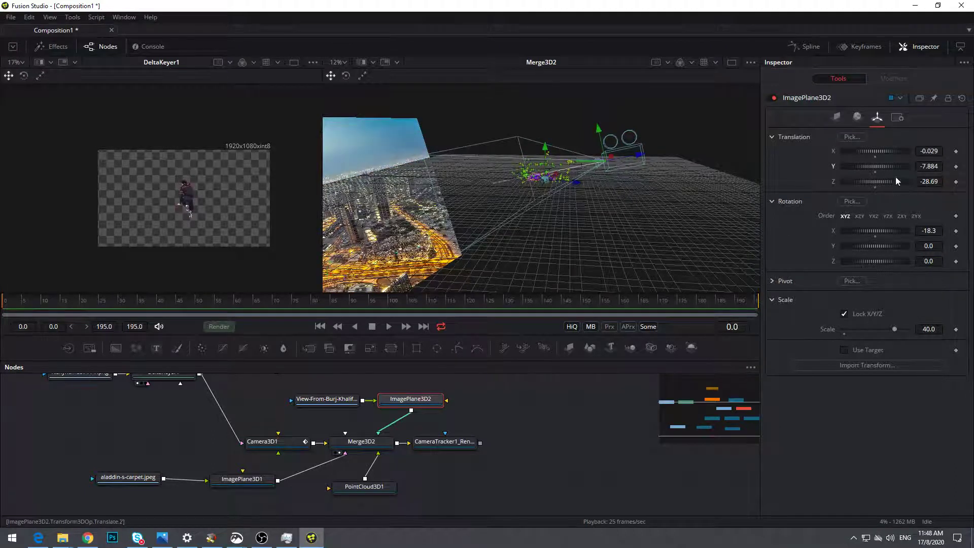
pyautogui.moveTo(894, 165)
pyautogui.mouseDown()
pyautogui.moveTo(881, 171)
pyautogui.moveTo(890, 175)
pyautogui.mouseUp()
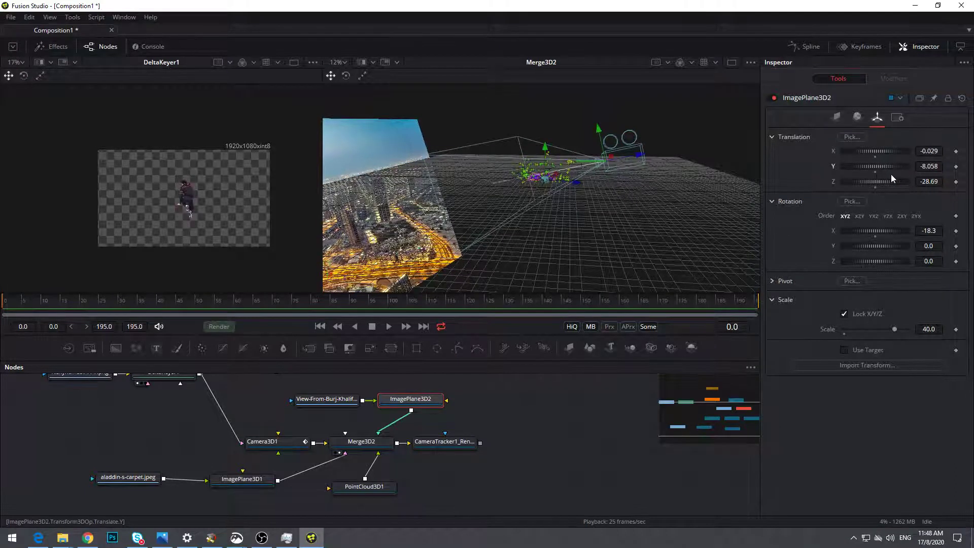
pyautogui.rightClick(337, 282)
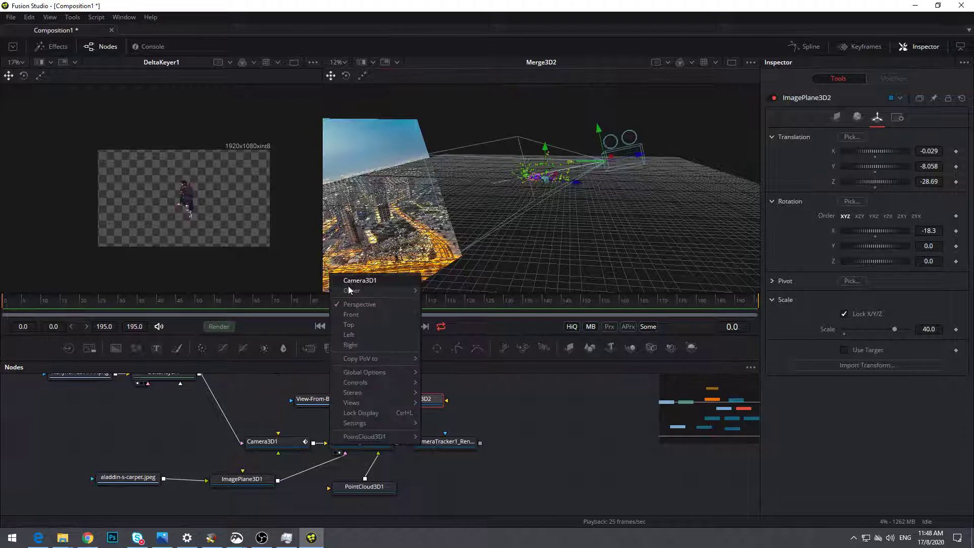
pyautogui.click(349, 285)
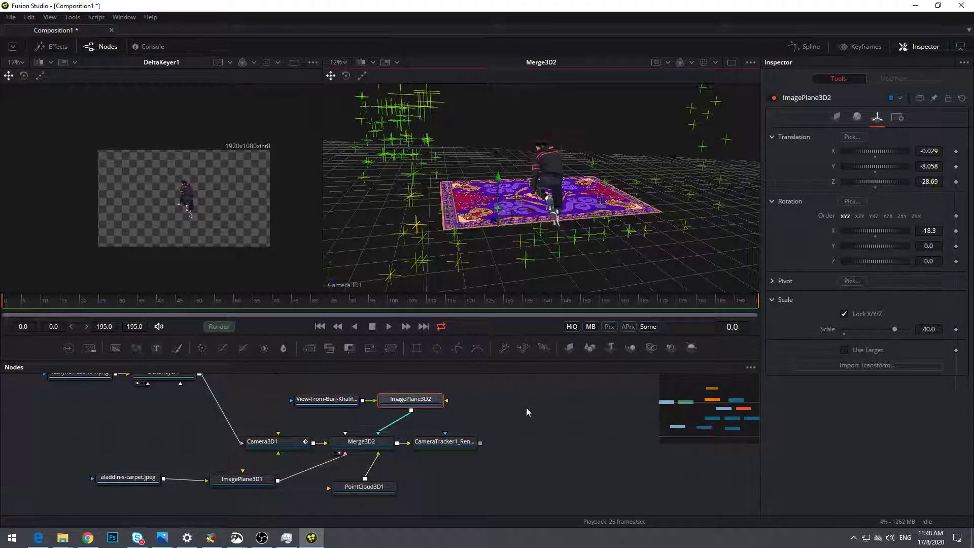
# Set Camera3D1's far clip distance to 167 in its Camera settings.
pyautogui.click(287, 448)
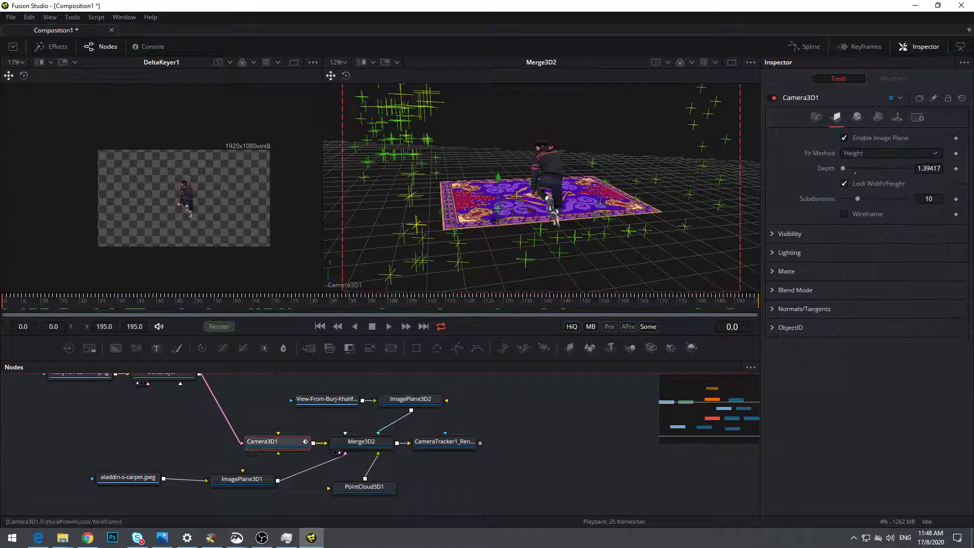
pyautogui.click(816, 117)
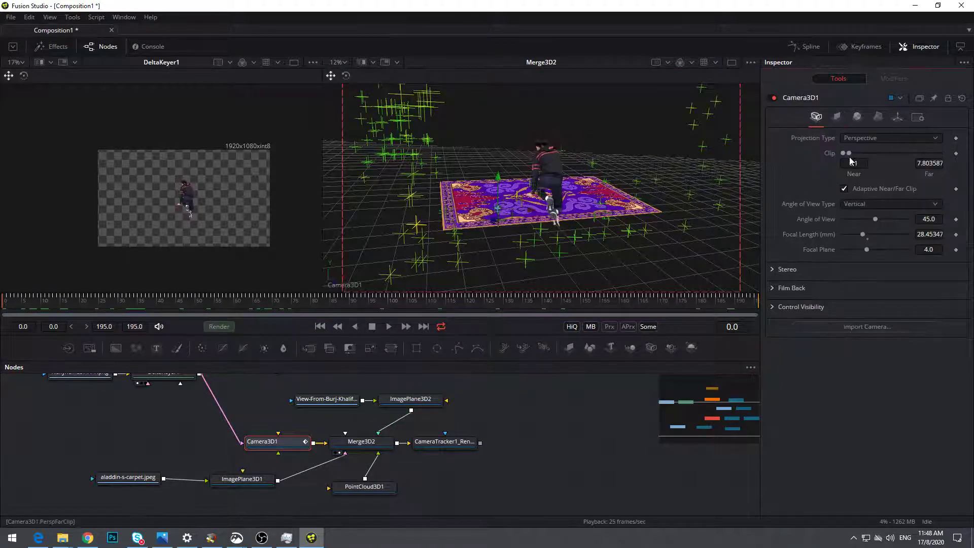
pyautogui.moveTo(849, 153); pyautogui.dragTo(851, 153)
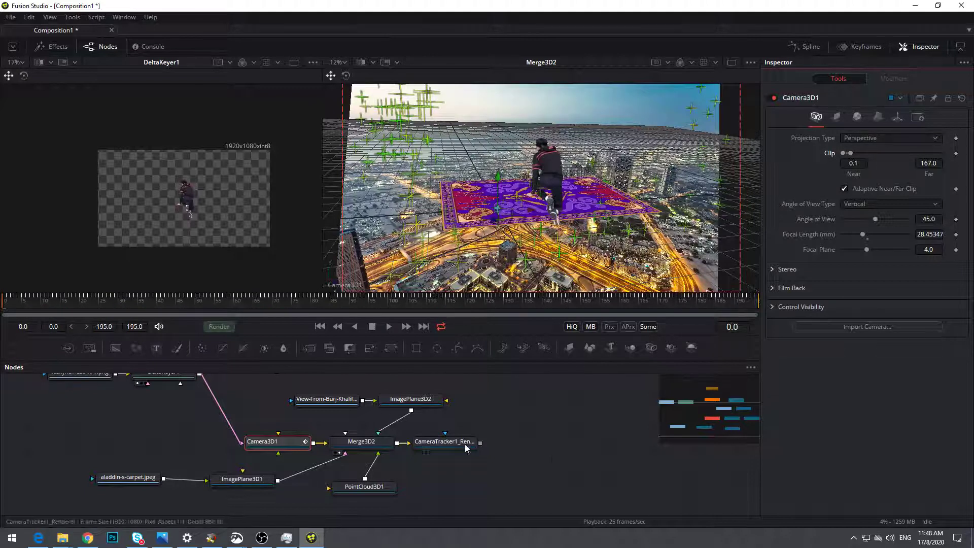
pyautogui.scroll(-1, 501, 462)
pyautogui.moveTo(466, 465); pyautogui.dragTo(546, 466)
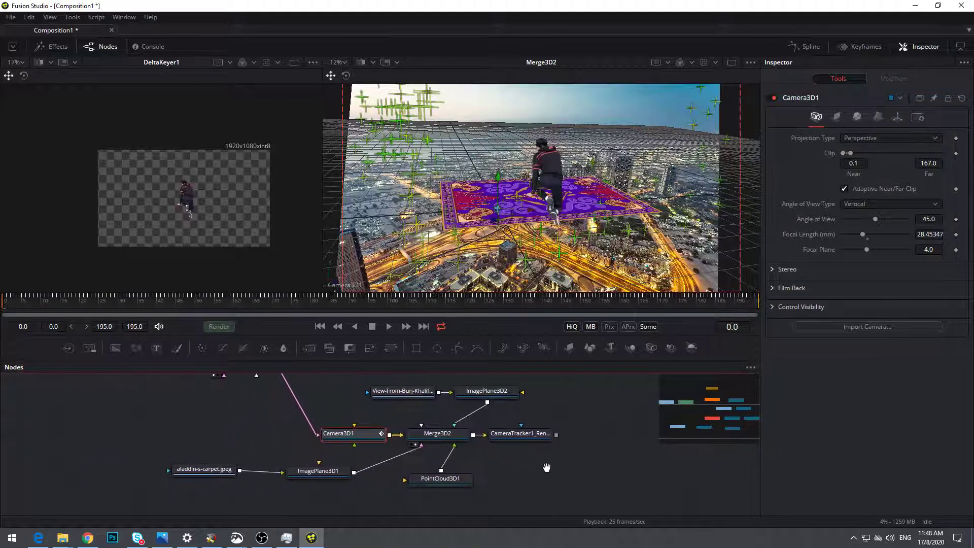
pyautogui.moveTo(403, 402); pyautogui.dragTo(286, 410)
# Move ImagePlane3D2 to Y -3.333, Z -18.98 and set its scale to 50.
pyautogui.click(373, 401)
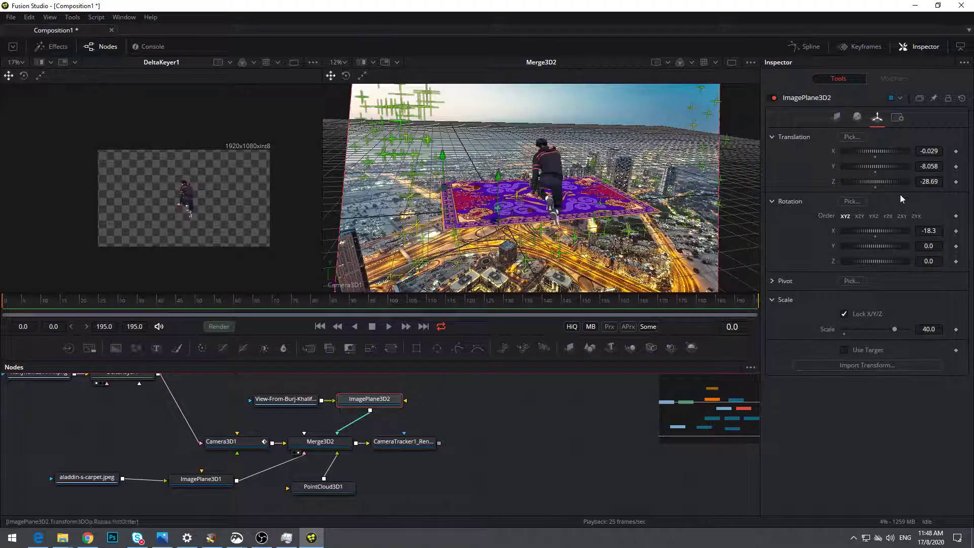
pyautogui.moveTo(895, 179)
pyautogui.mouseDown()
pyautogui.moveTo(928, 186)
pyautogui.moveTo(920, 173)
pyautogui.moveTo(878, 158)
pyautogui.moveTo(890, 181)
pyautogui.mouseUp()
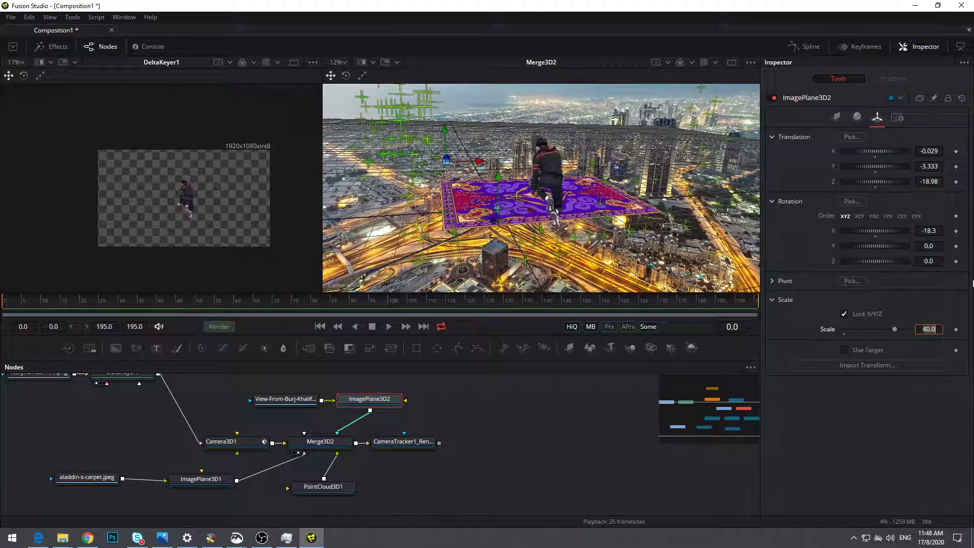
pyautogui.write('50')
pyautogui.press('Tab')
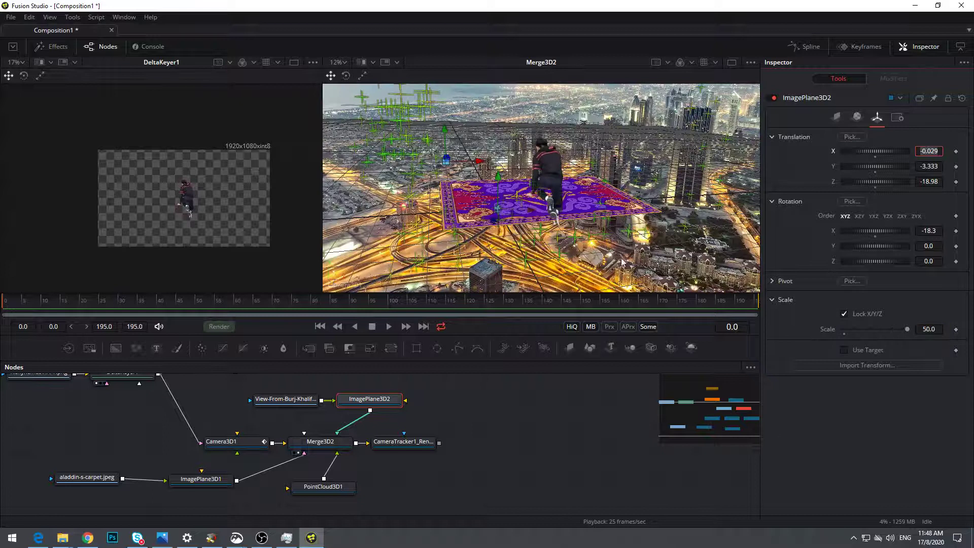
# Play the shot to preview it and stop at frame 114.
pyautogui.click(388, 327)
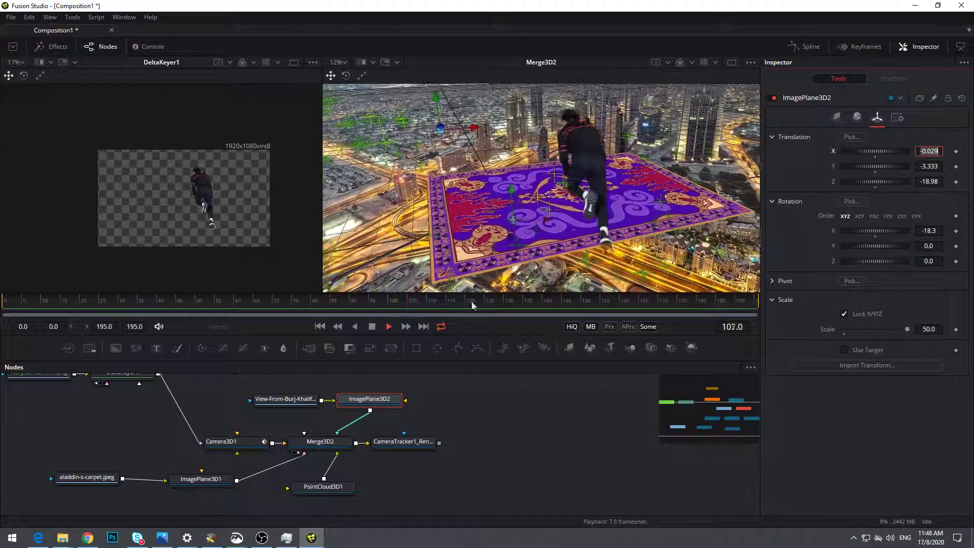
pyautogui.press('space')
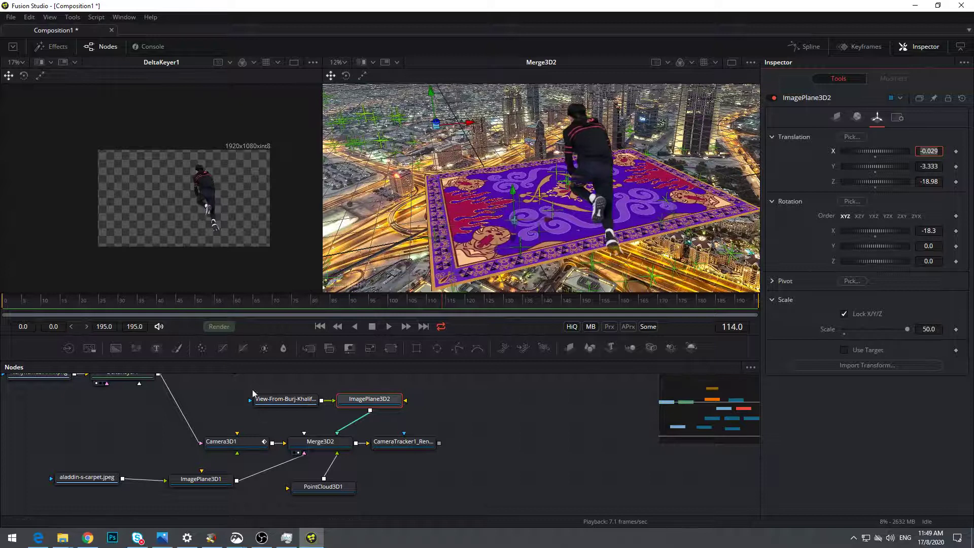
pyautogui.moveTo(253, 393); pyautogui.dragTo(217, 382)
# Show CameraTracker1_Renderer's output in the right viewer, fitted and zoomed out to 28%.
pyautogui.click(389, 440)
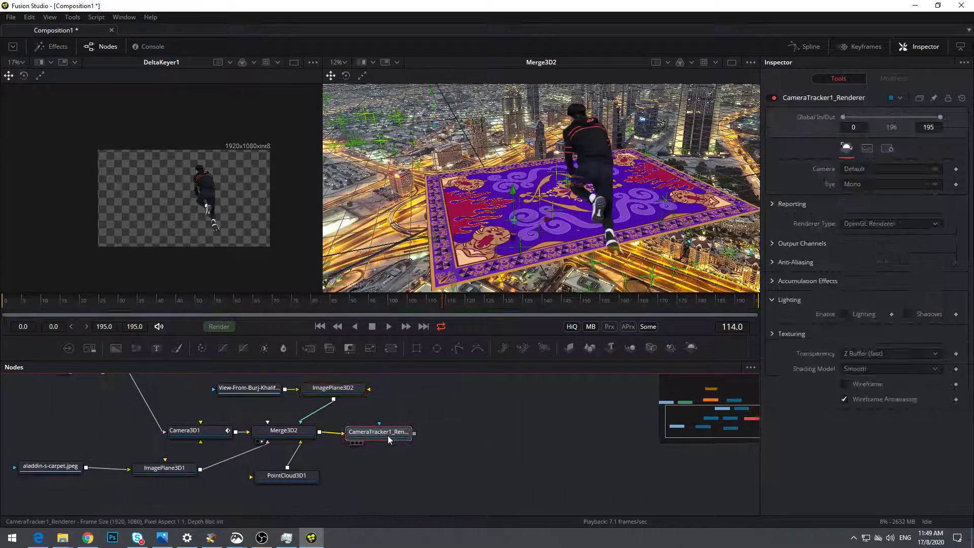
pyautogui.press('2')
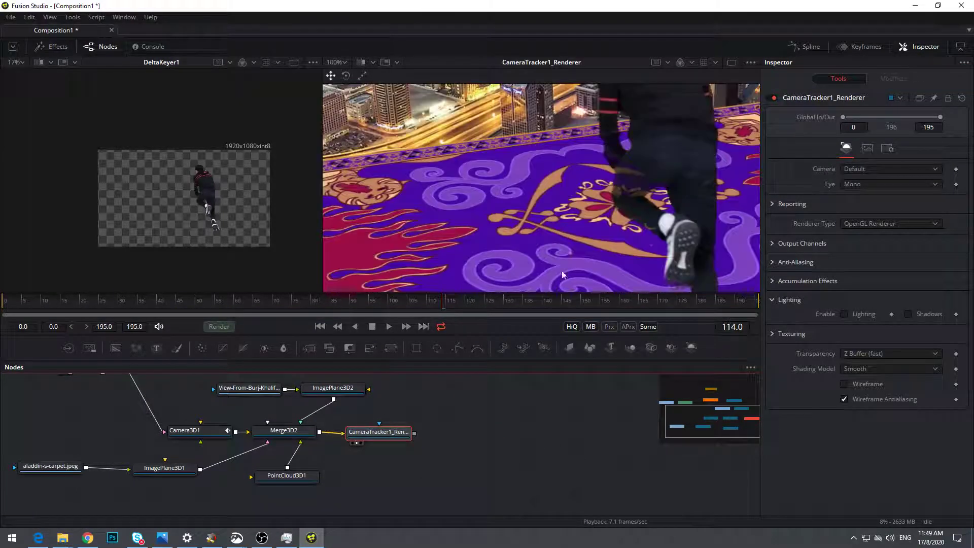
pyautogui.hotkey('ctrl', 'f')
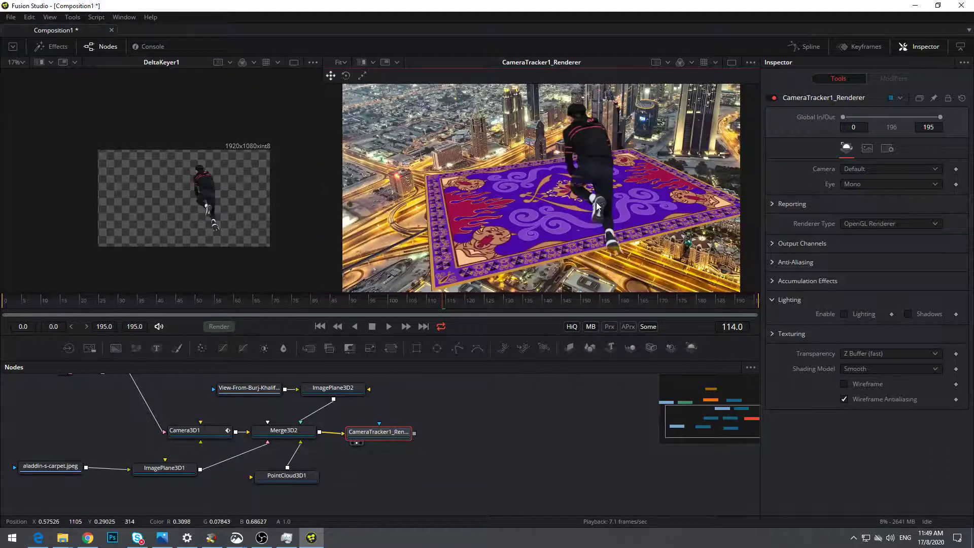
pyautogui.scroll(-2, 634, 206)
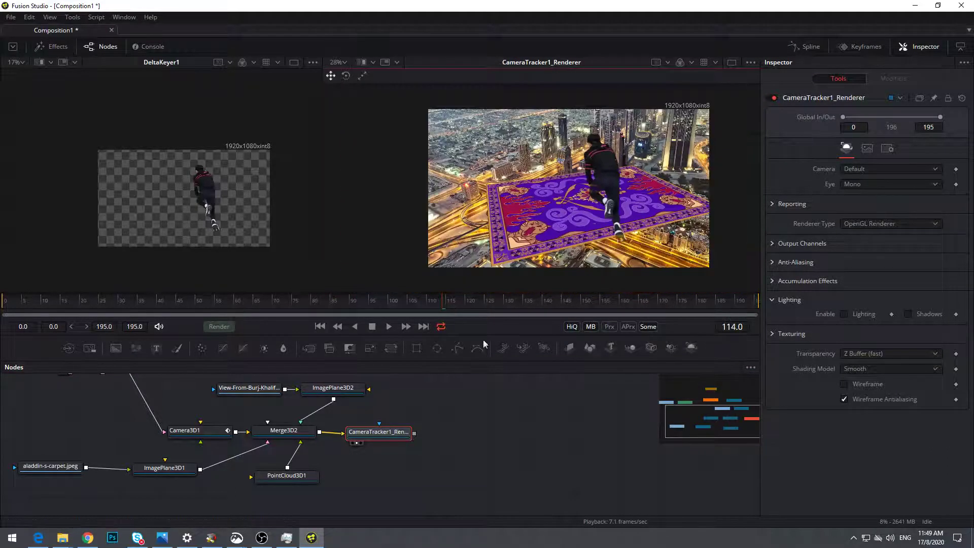
pyautogui.moveTo(389, 433); pyautogui.dragTo(400, 436)
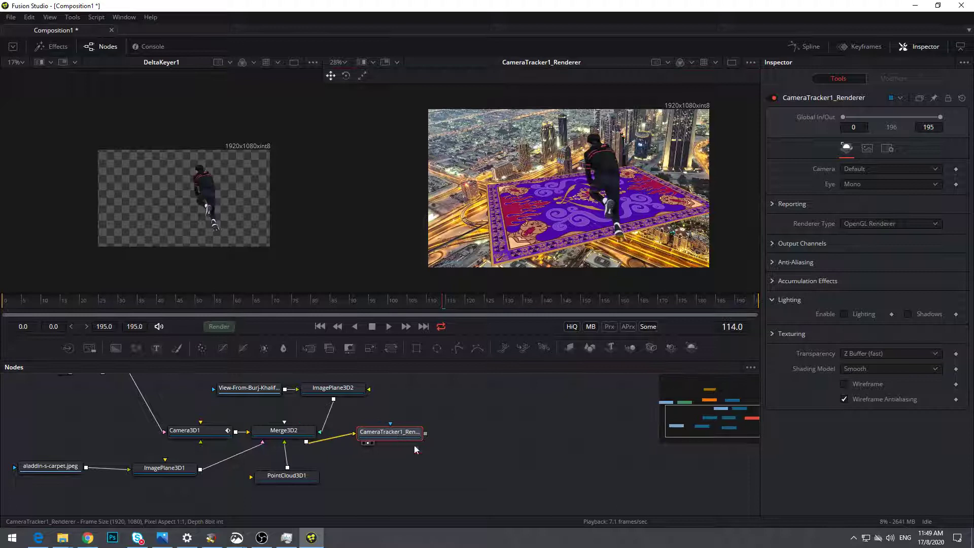
# Add a Saver writing CarpetRide.mov, replacing the existing file, and start the render.
pyautogui.click(90, 349)
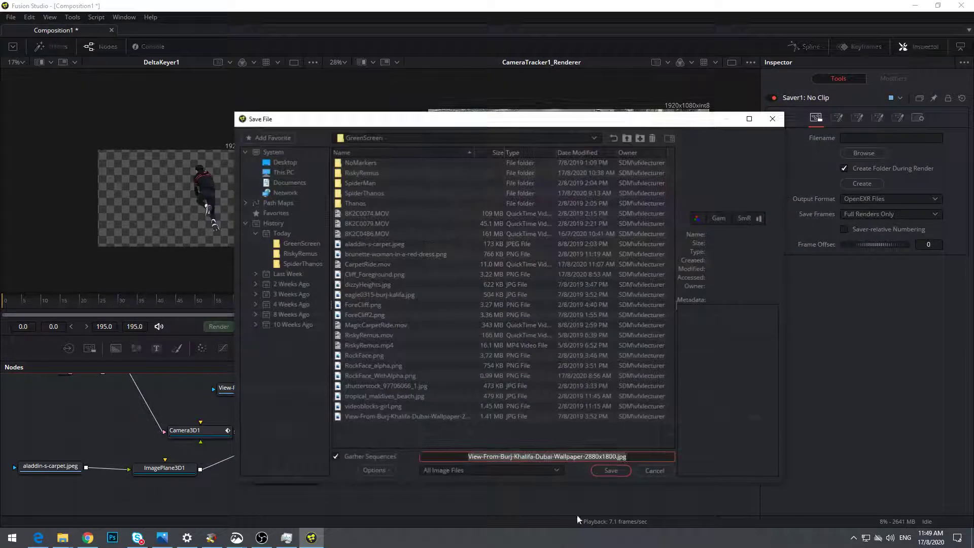
pyautogui.click(375, 265)
pyautogui.click(620, 471)
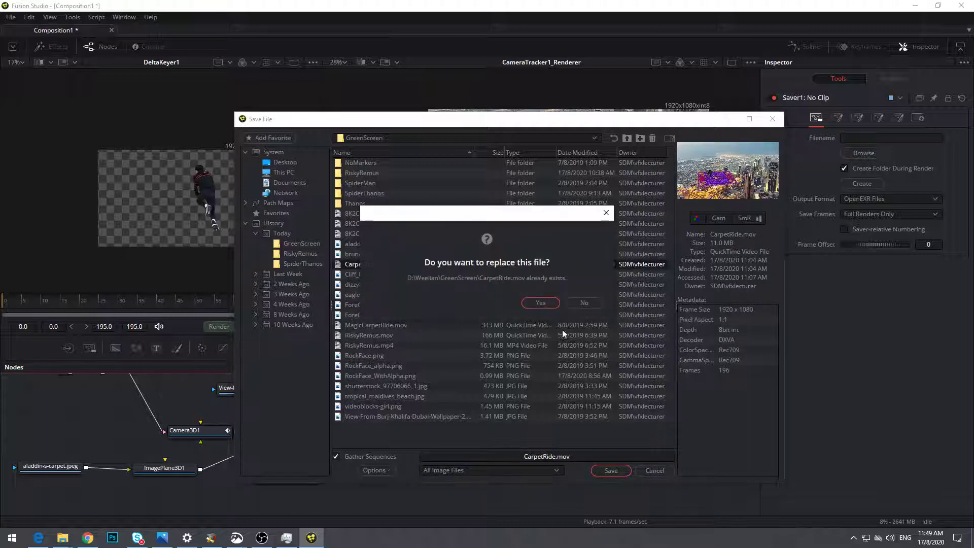
pyautogui.click(540, 304)
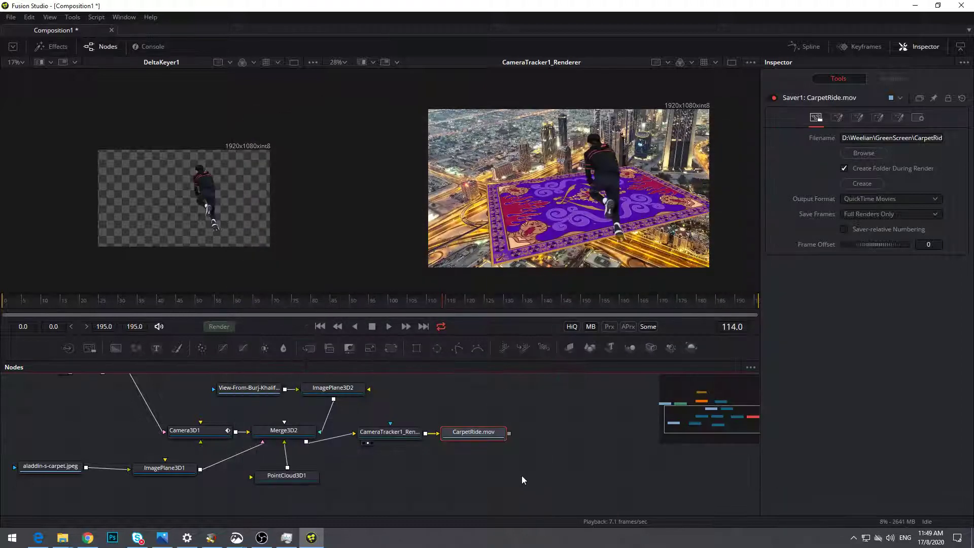
pyautogui.click(219, 326)
pyautogui.click(558, 395)
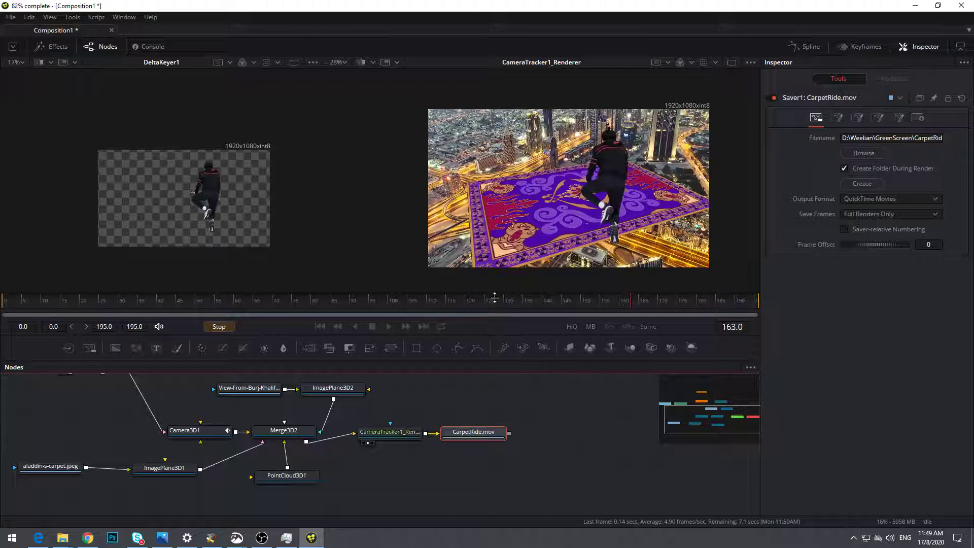
# Wait for the 196-frame render to finish in 44.5 seconds and close the Render completed notice.
pyautogui.scroll(-2, 474, 467)
pyautogui.moveTo(464, 472); pyautogui.dragTo(490, 495)
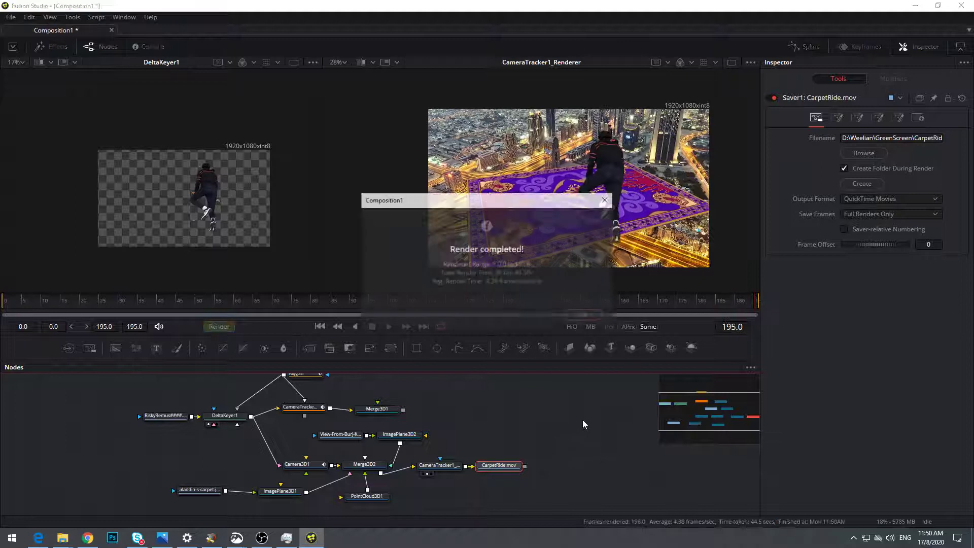
pyautogui.click(582, 313)
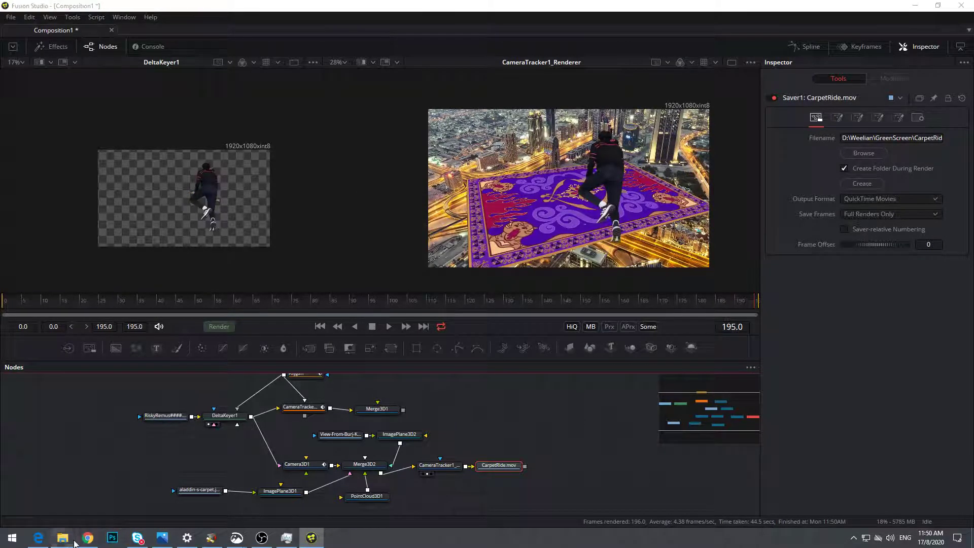
# Switch to the NoMarkers Explorer window, go up to GreenScreen, and play CarpetRide.mov.
pyautogui.moveTo(63, 538)
pyautogui.click(89, 514)
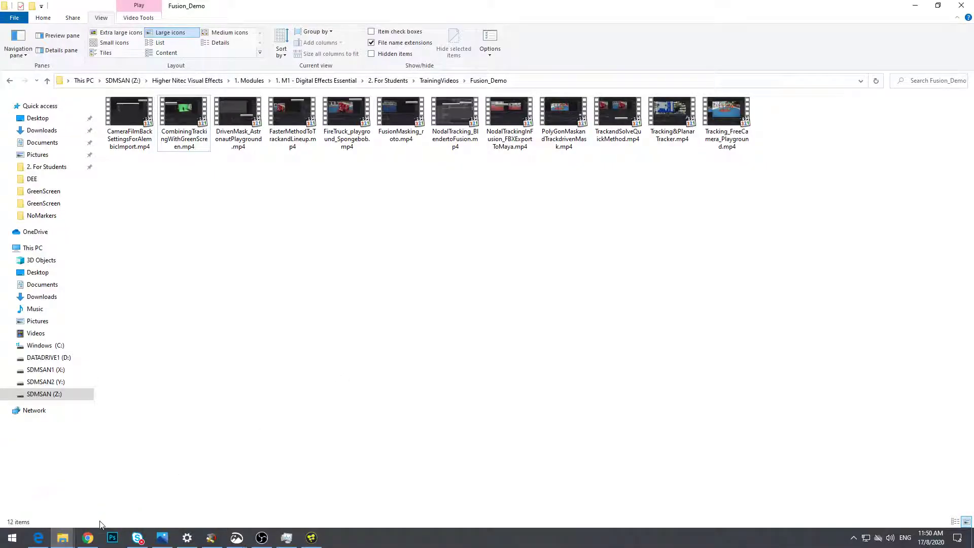
pyautogui.moveTo(62, 538)
pyautogui.click(170, 506)
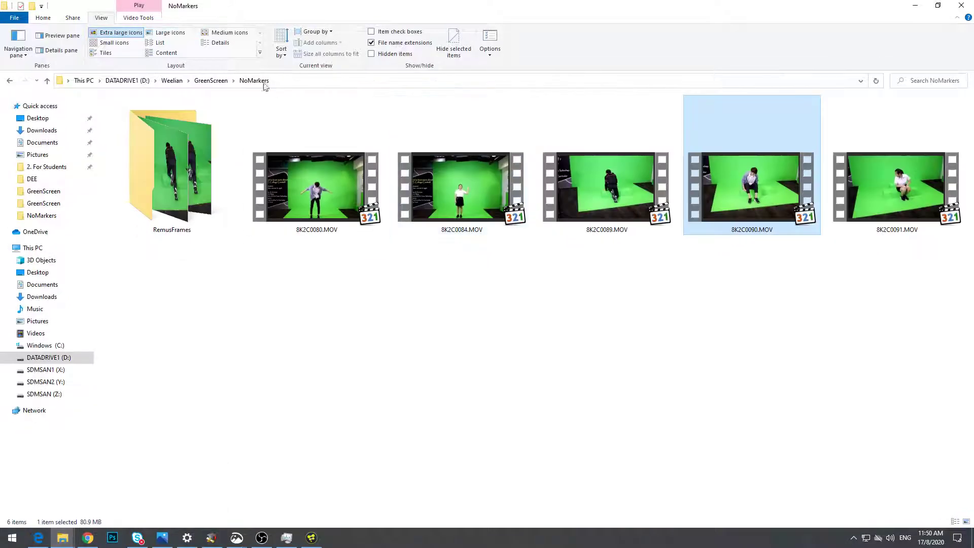
pyautogui.click(211, 81)
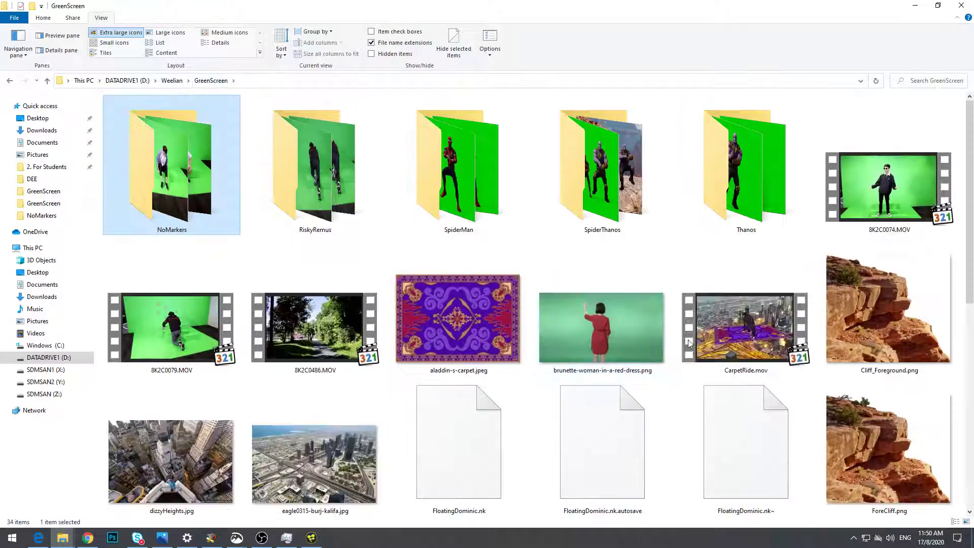
pyautogui.click(729, 352)
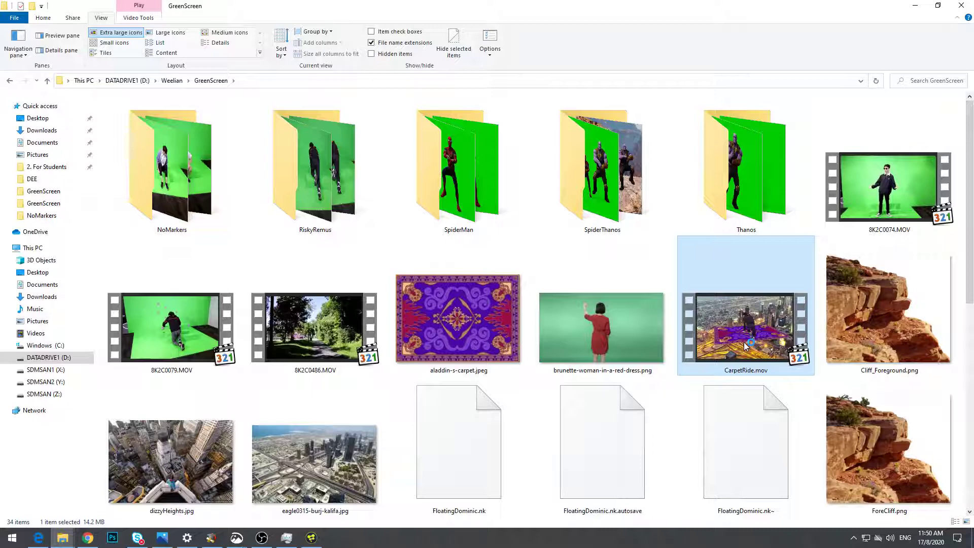
pyautogui.doubleClick(745, 346)
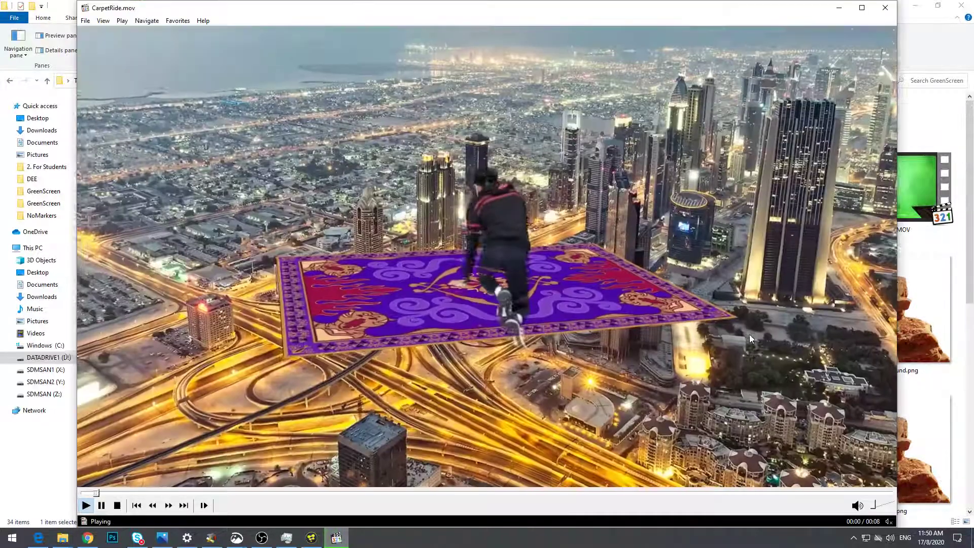